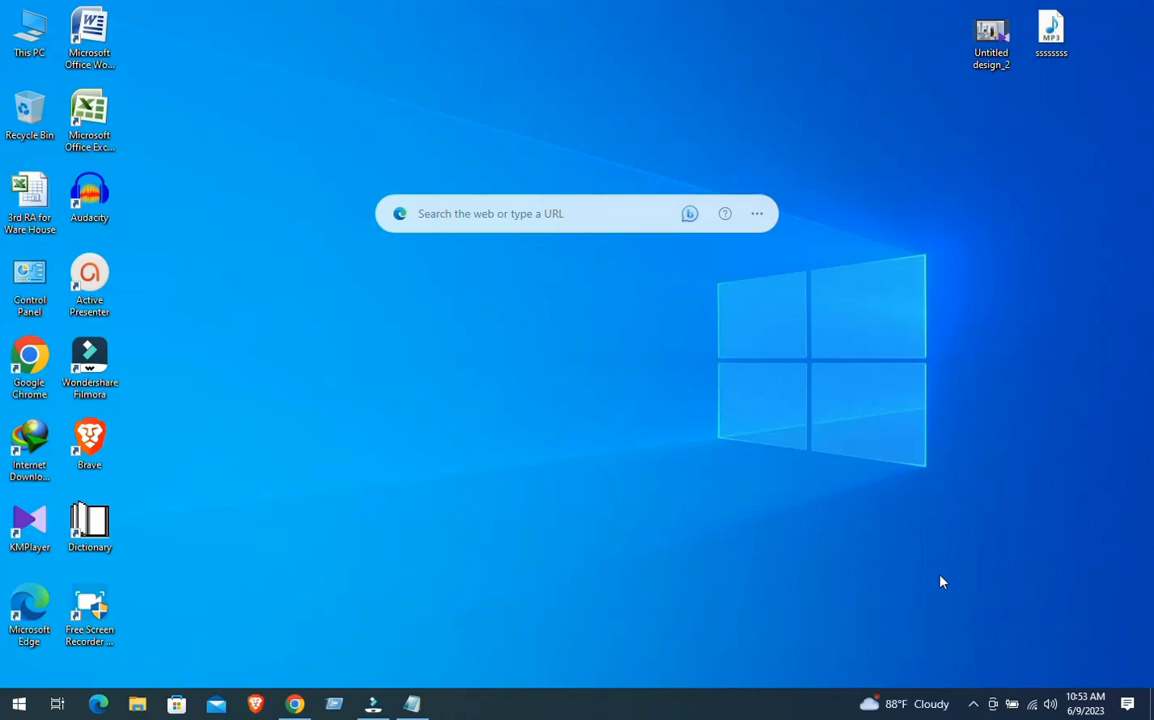
right_click(382, 328)
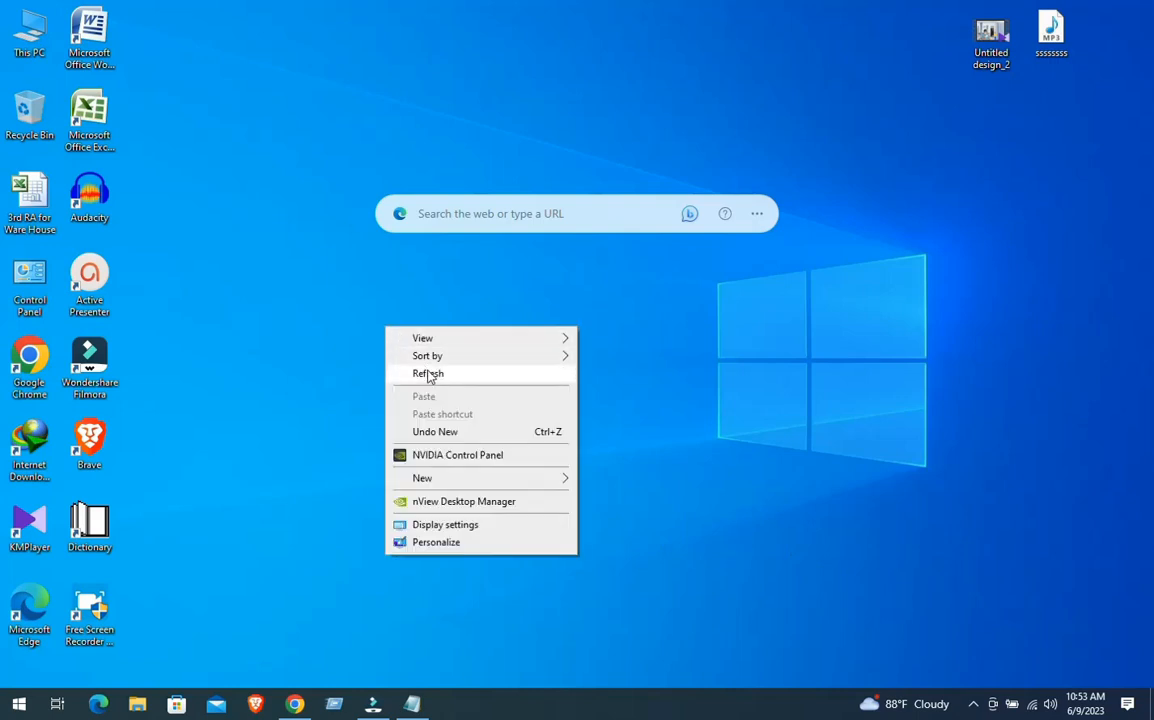
left_click(417, 373)
right_click(284, 233)
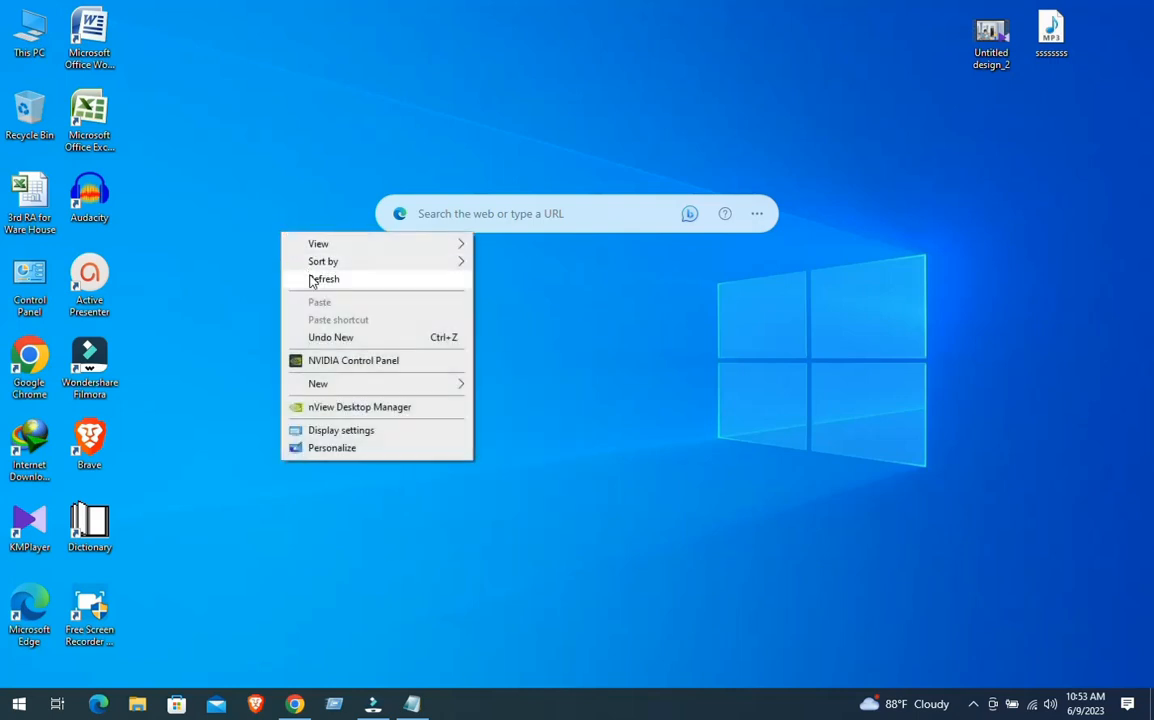
left_click(312, 279)
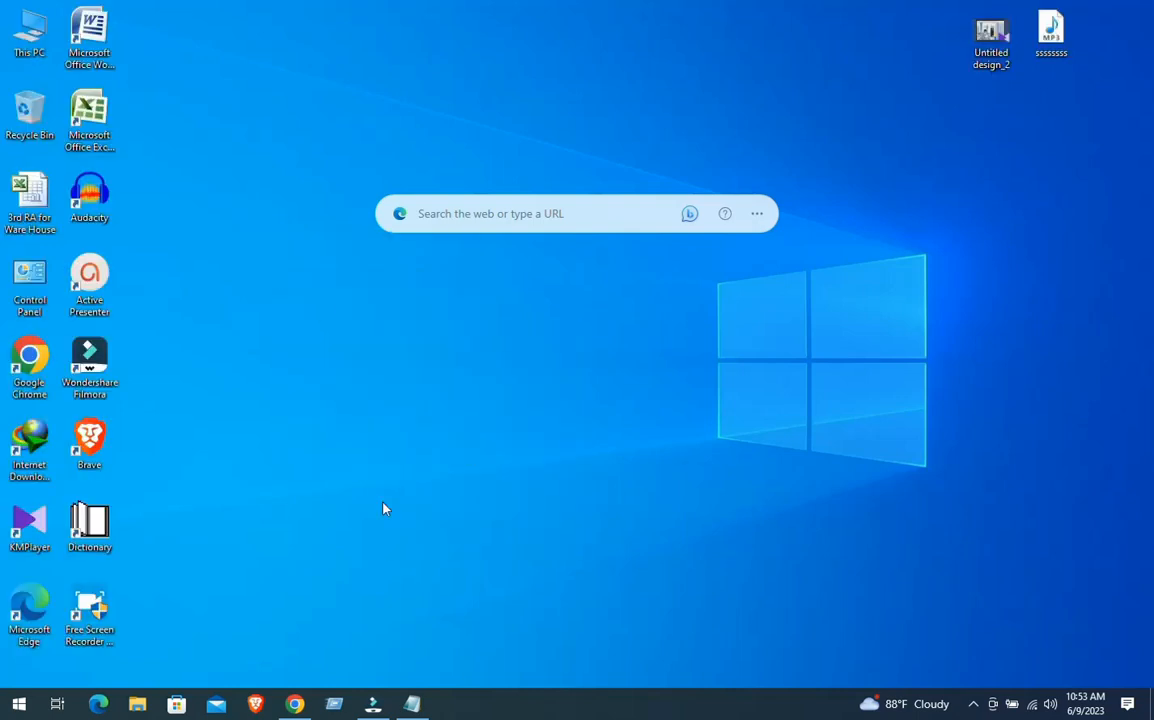
Switch to Google Chrome, open the Canva website and create a blank 1920 × 1080 px video design
left_click(297, 706)
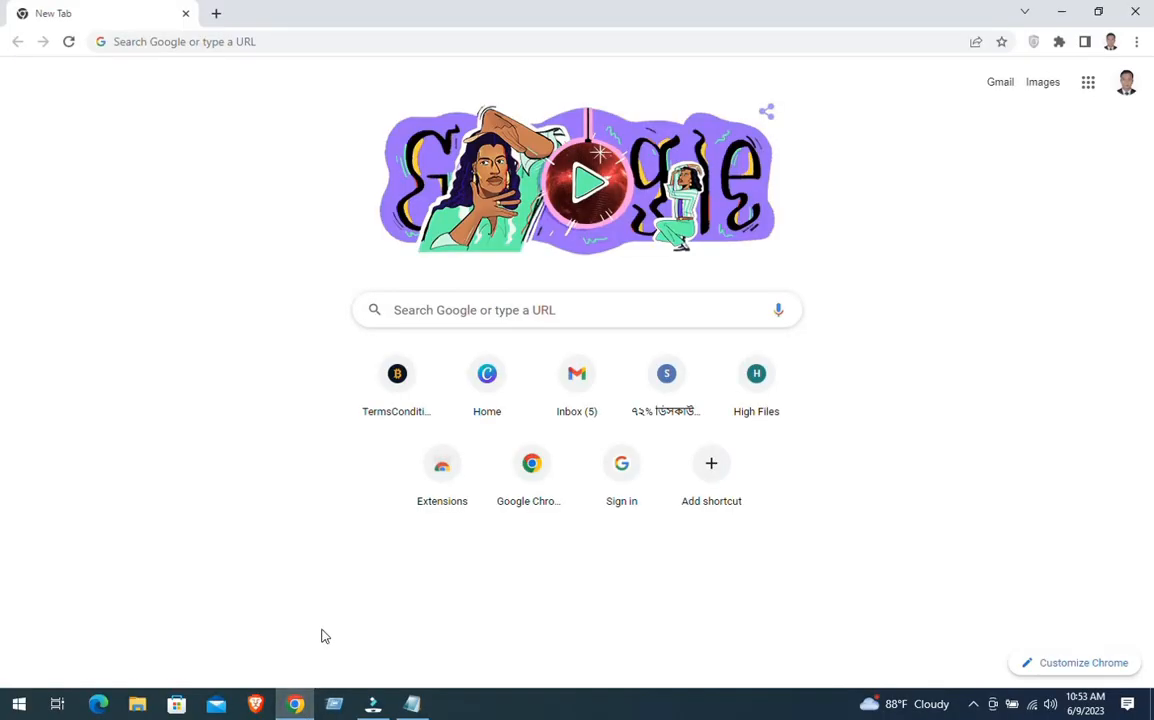
left_click(470, 304)
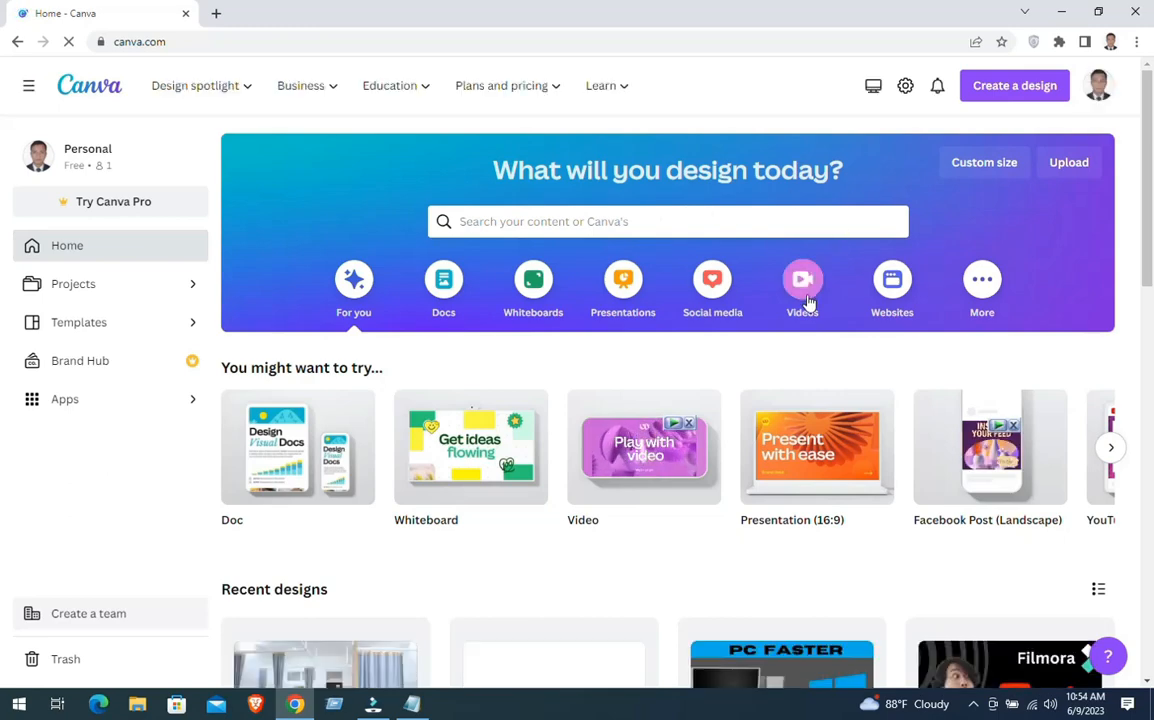
left_click(806, 300)
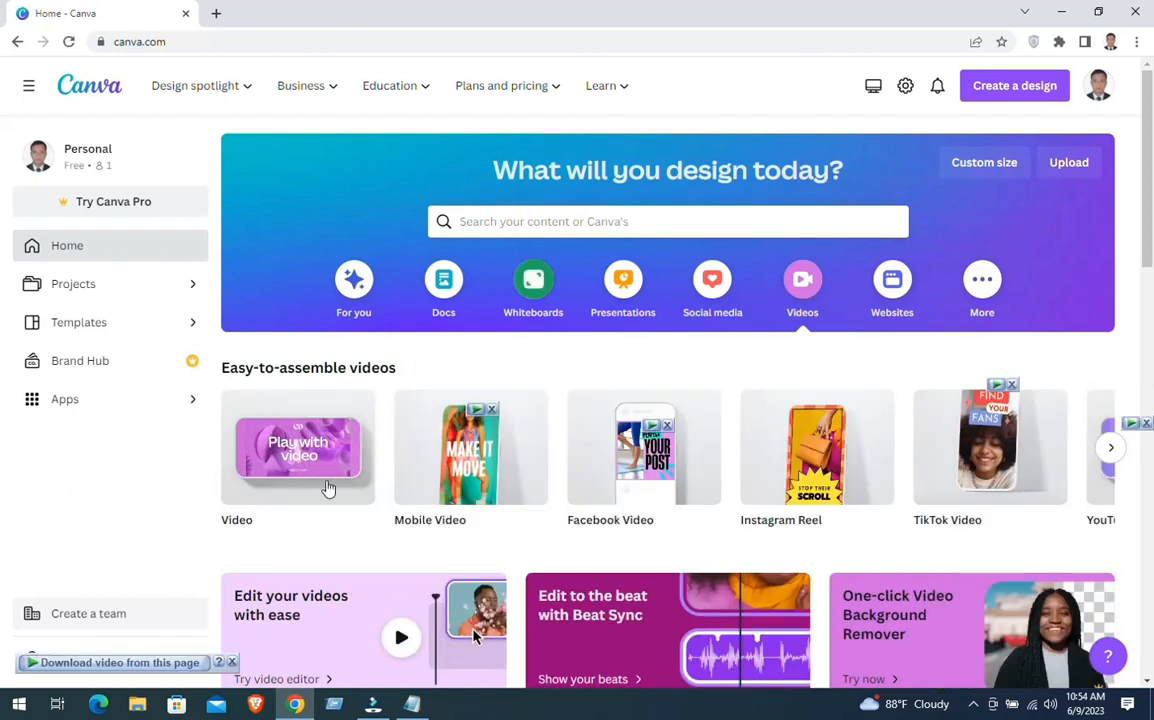
mouse_move(265, 484)
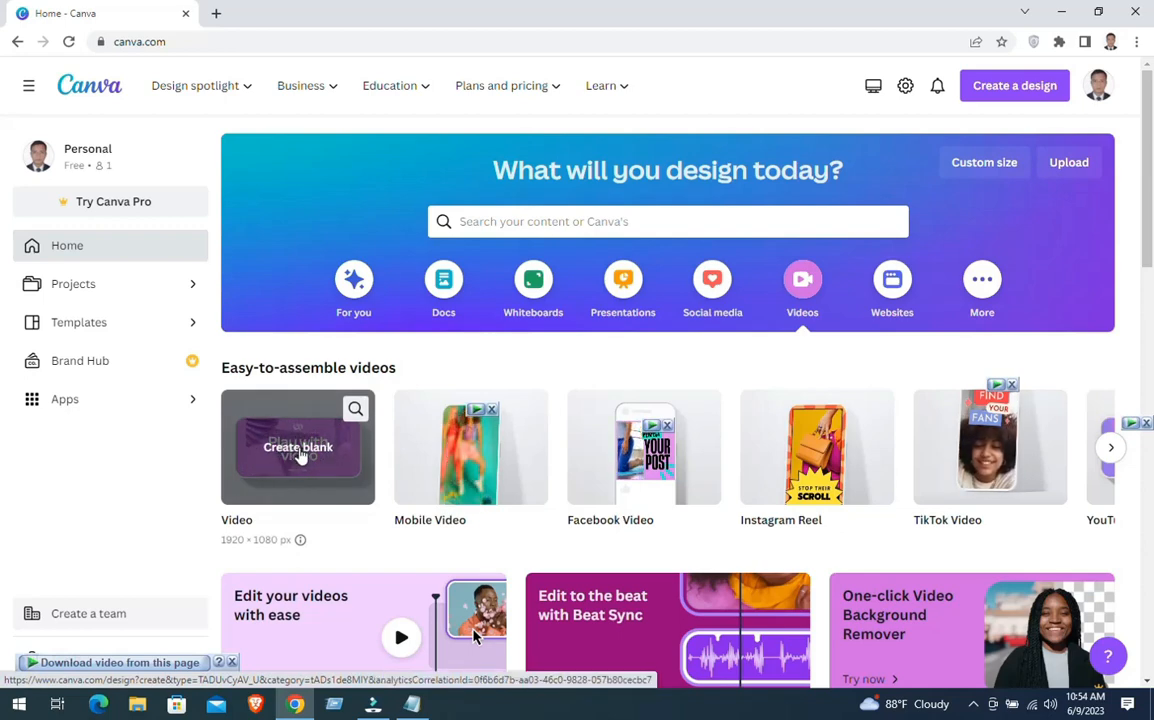
left_click(300, 452)
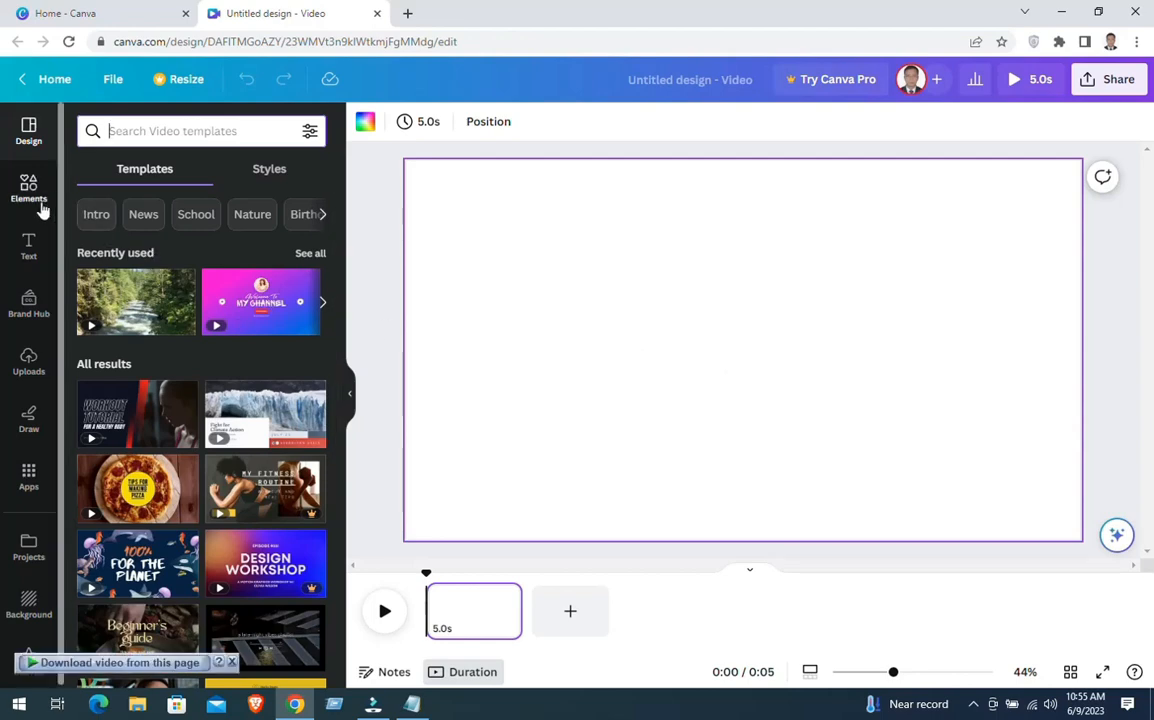
Search the elements for "hospital" and add the free photo of the ward with beds and blue curtains to the page
left_click(28, 190)
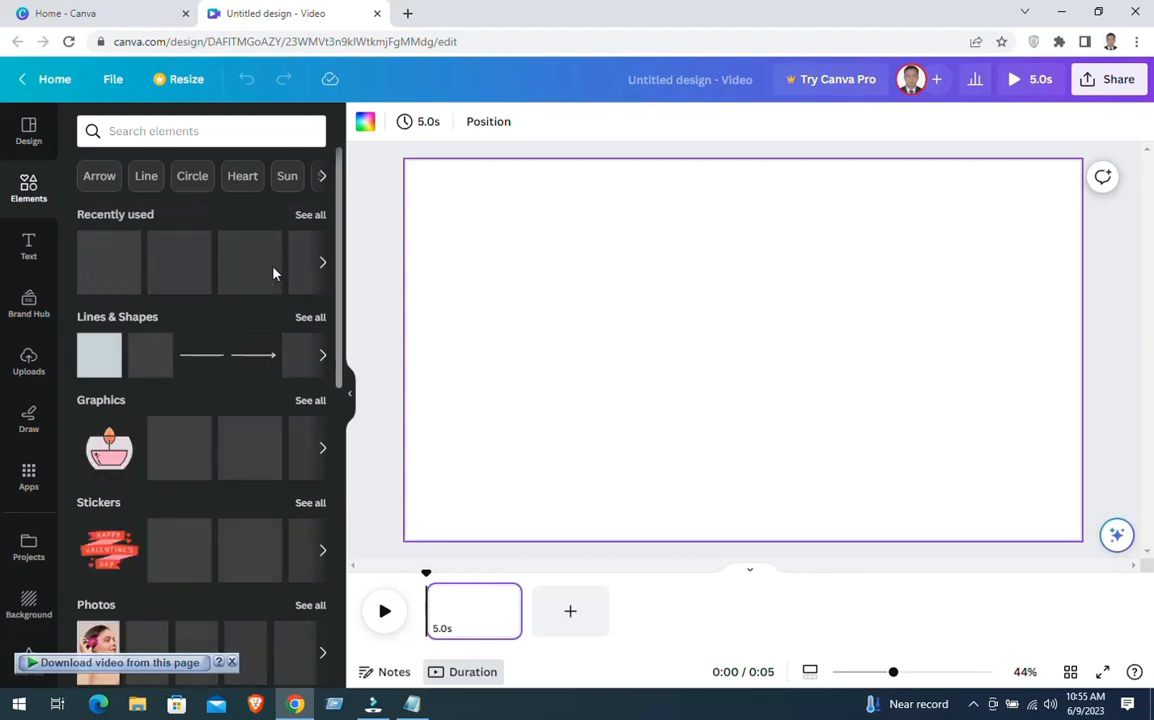
left_click(205, 131)
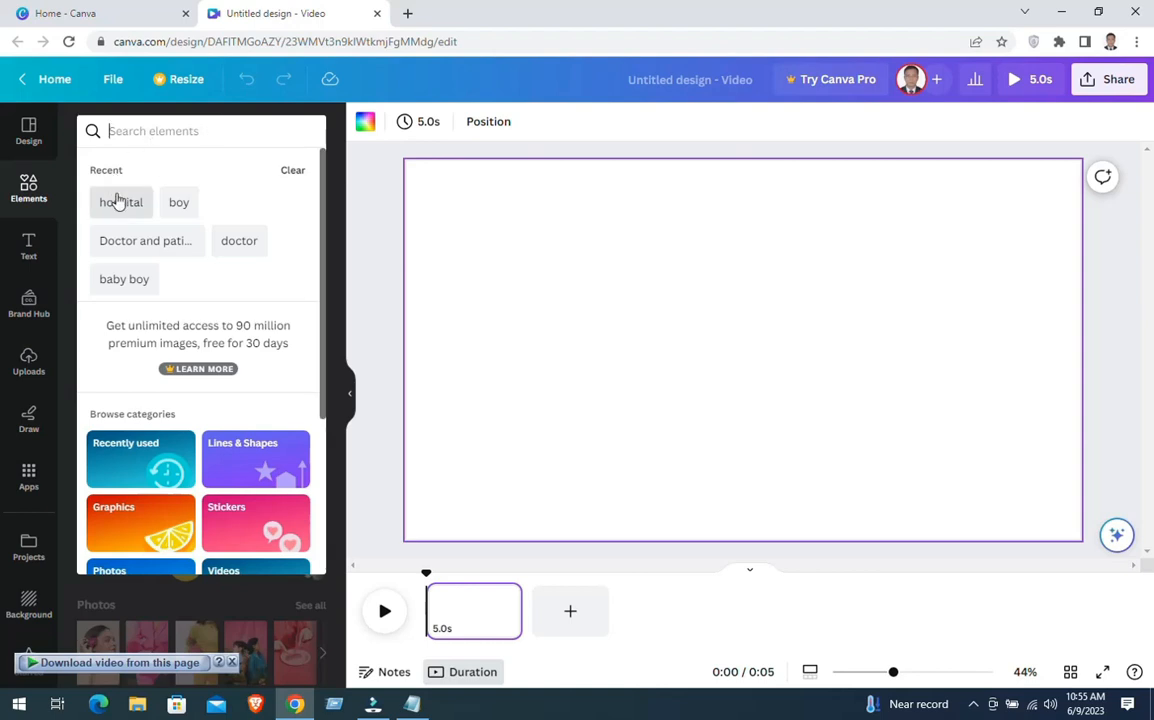
type("hos")
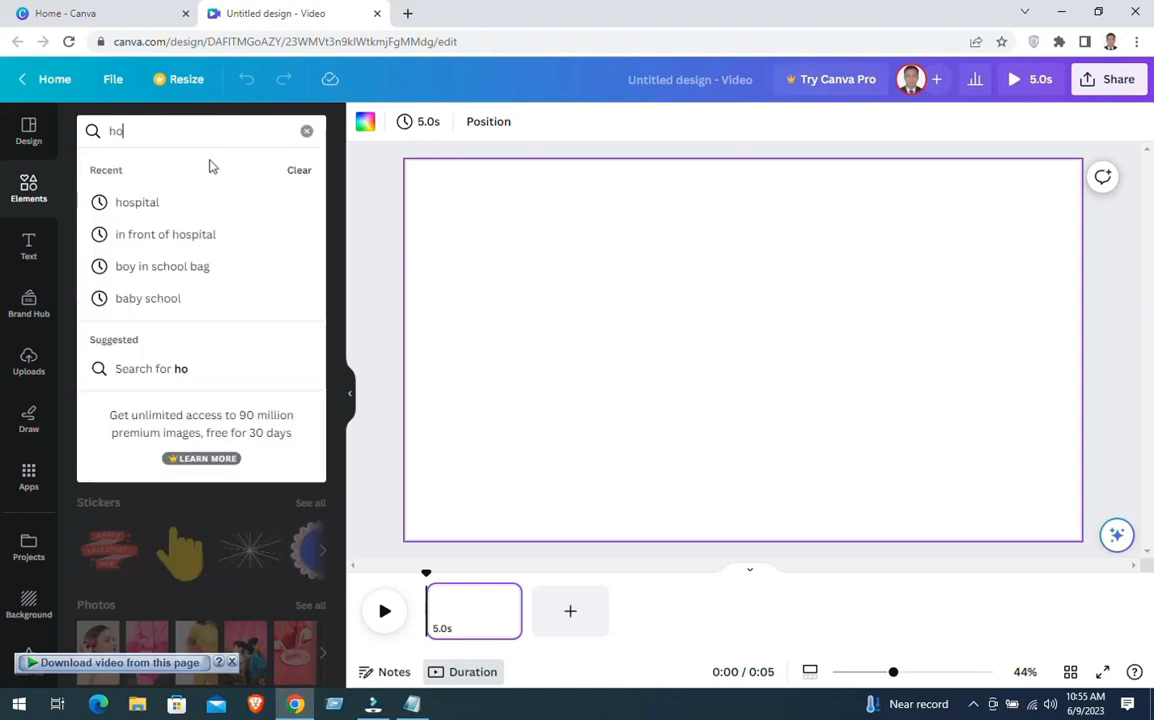
left_click(175, 204)
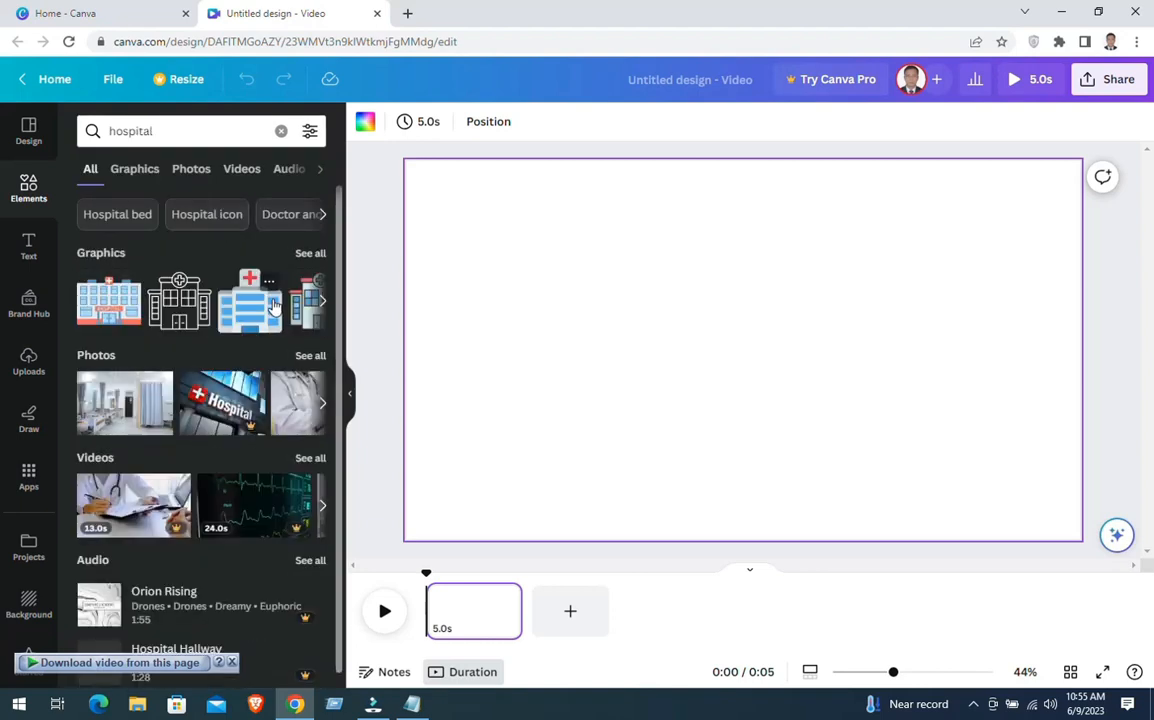
left_click(191, 169)
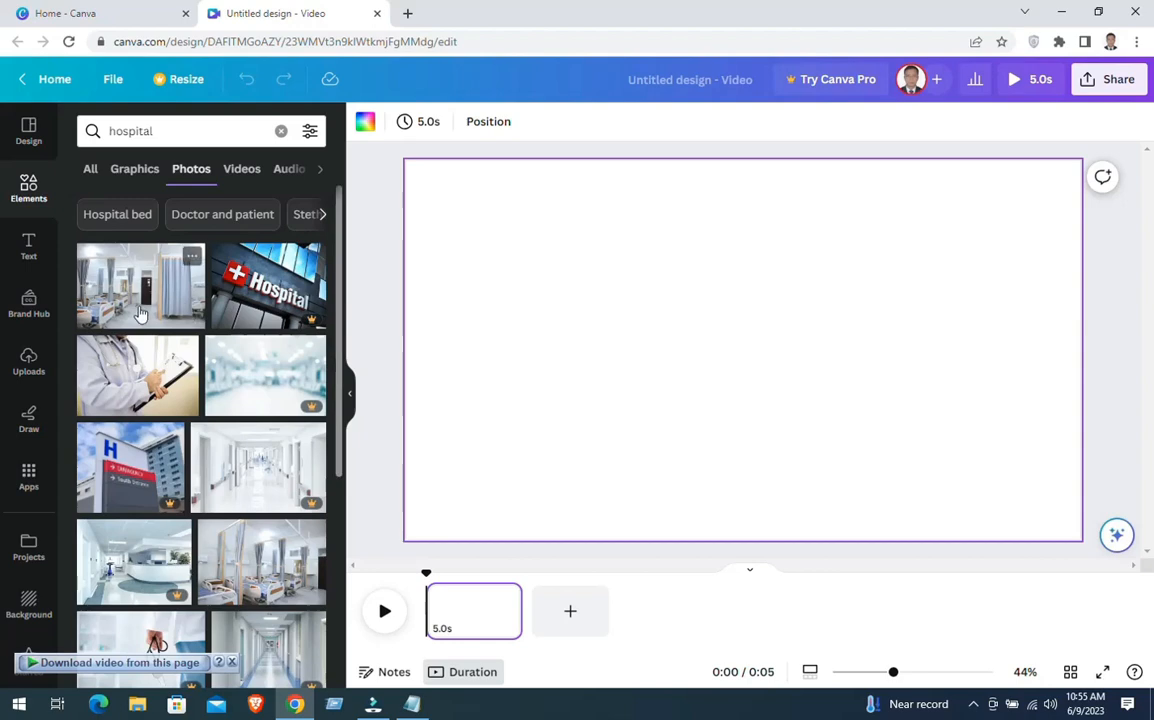
left_click(141, 312)
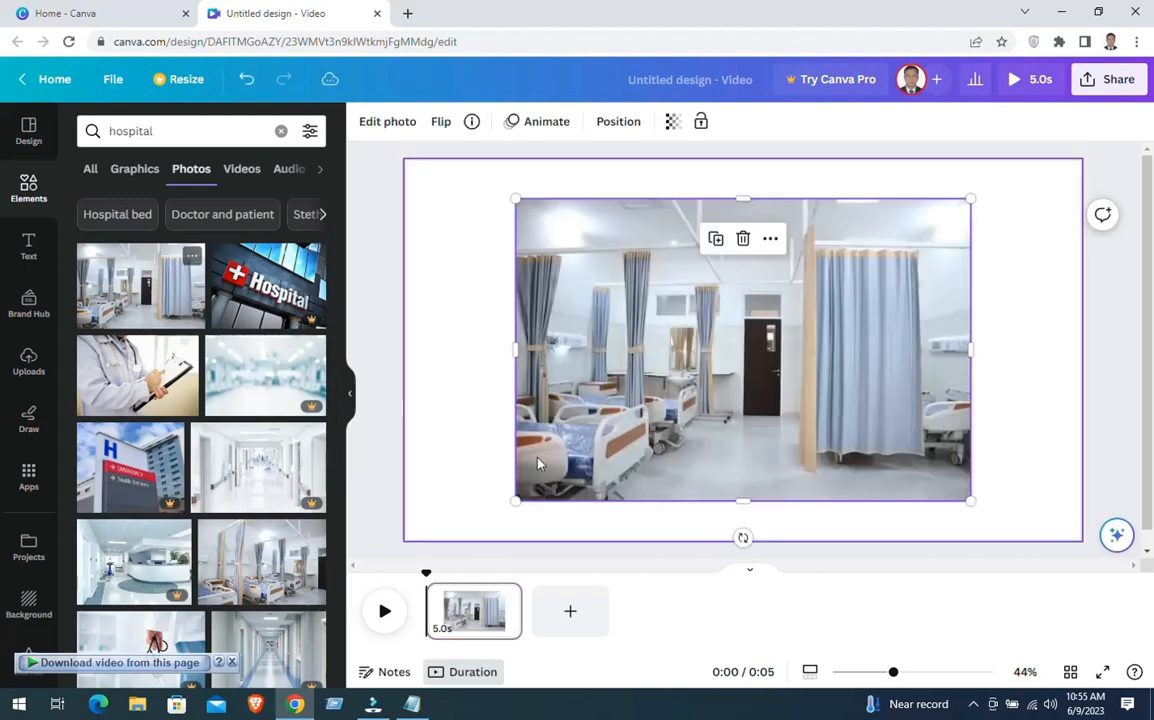
Enlarge and reposition the hospital ward photo so that it covers the whole page
left_click_drag(510, 197, 417, 175)
left_click_drag(521, 238, 489, 240)
left_click_drag(921, 503, 1085, 521)
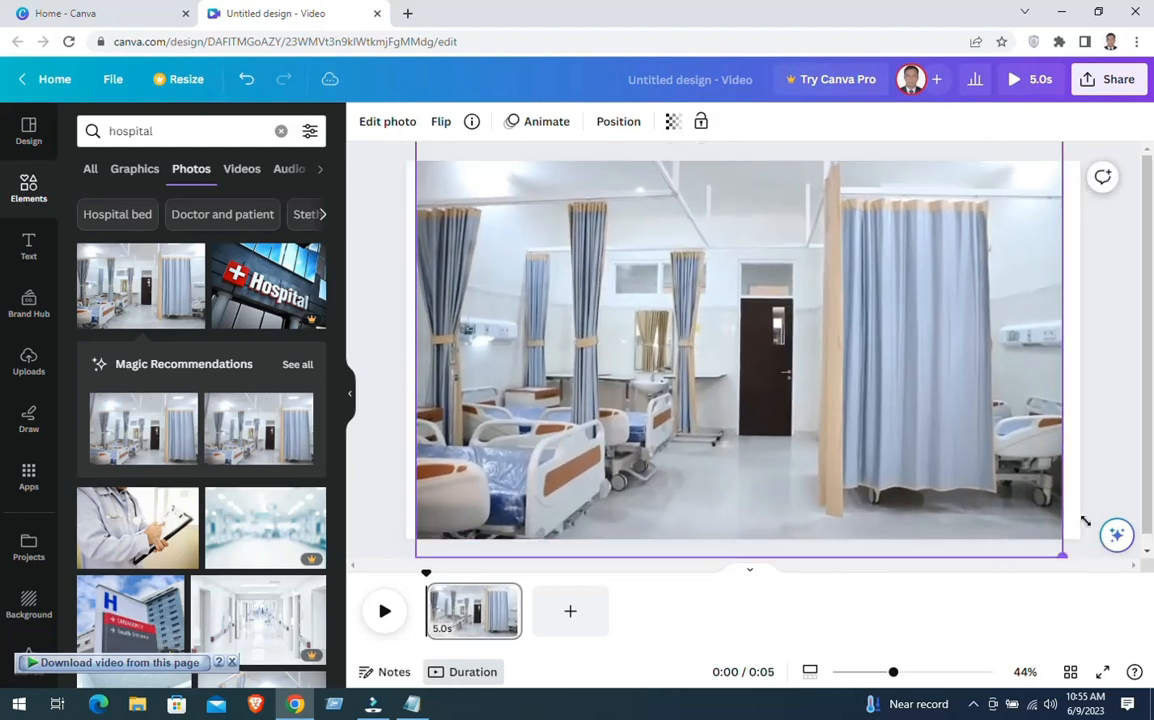
left_click_drag(1066, 341, 1092, 341)
left_click_drag(738, 325, 726, 324)
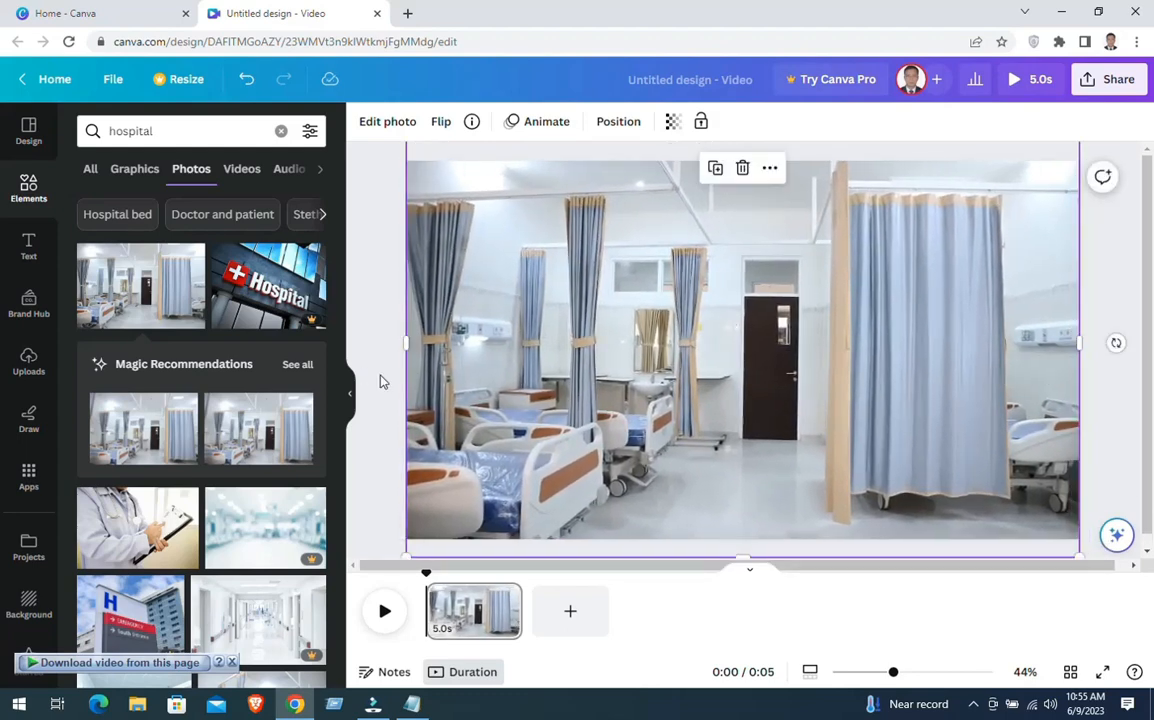
left_click(381, 380)
Apply the Slate filter from the Mono group to the hospital ward photo
left_click(749, 346)
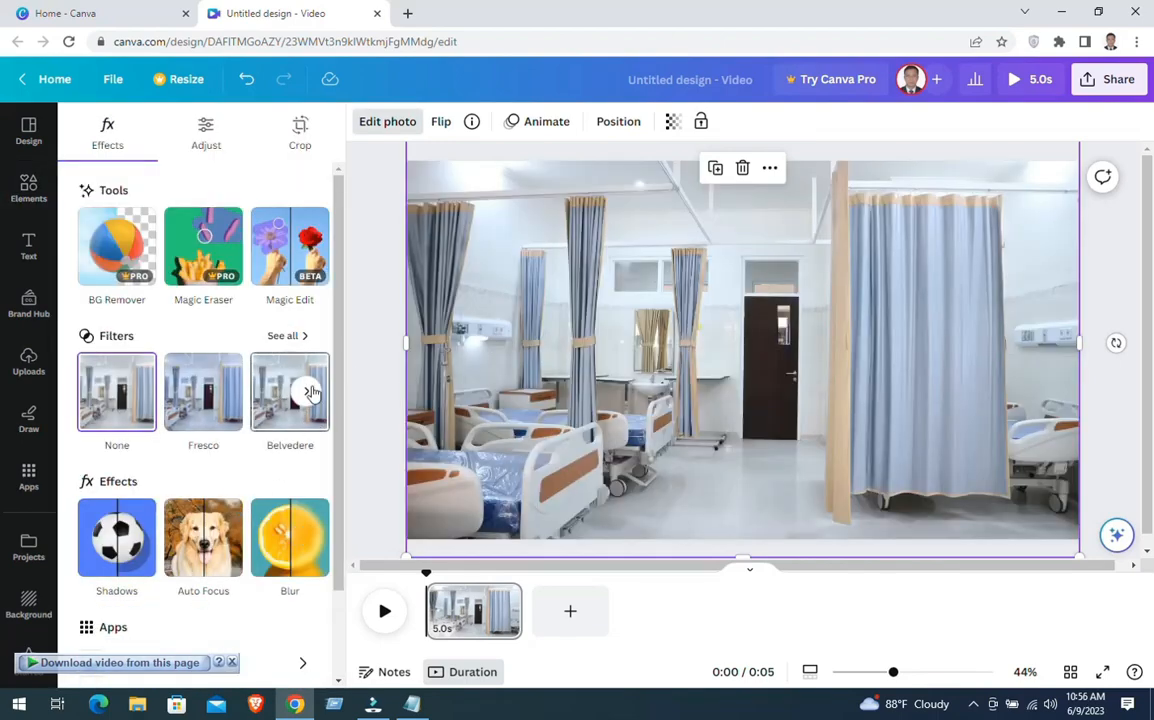
left_click(302, 343)
scroll(214, 443, "down", 7)
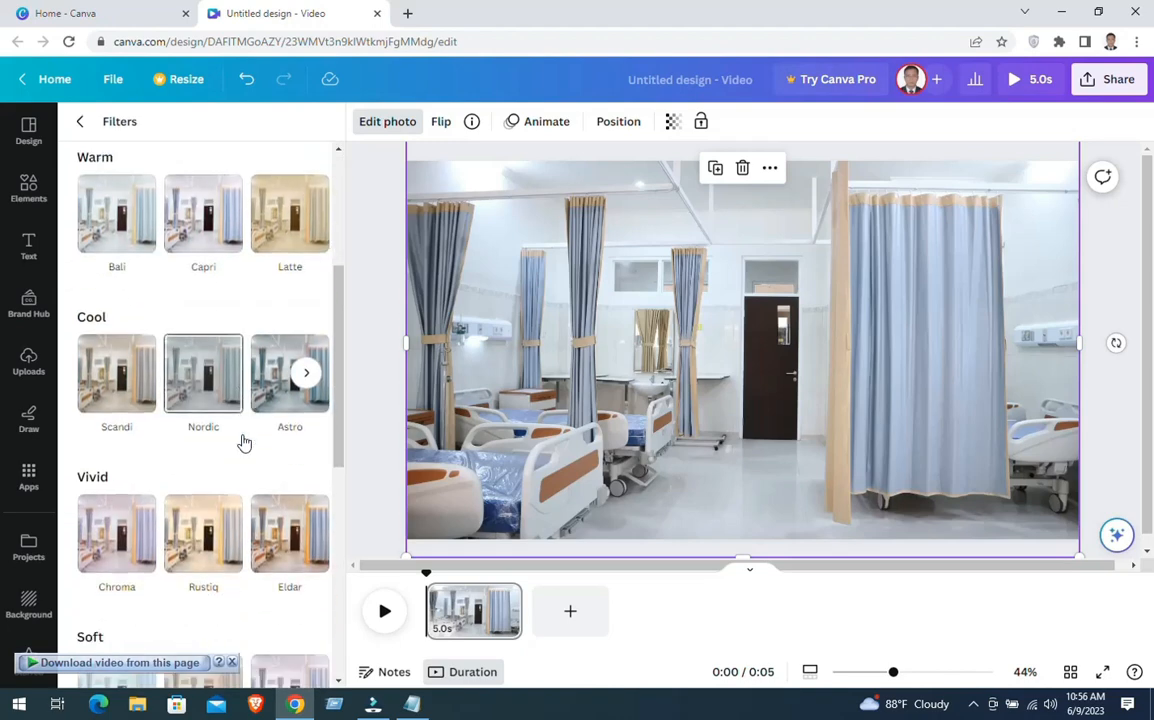
scroll(241, 433, "down", 3)
left_click(203, 459)
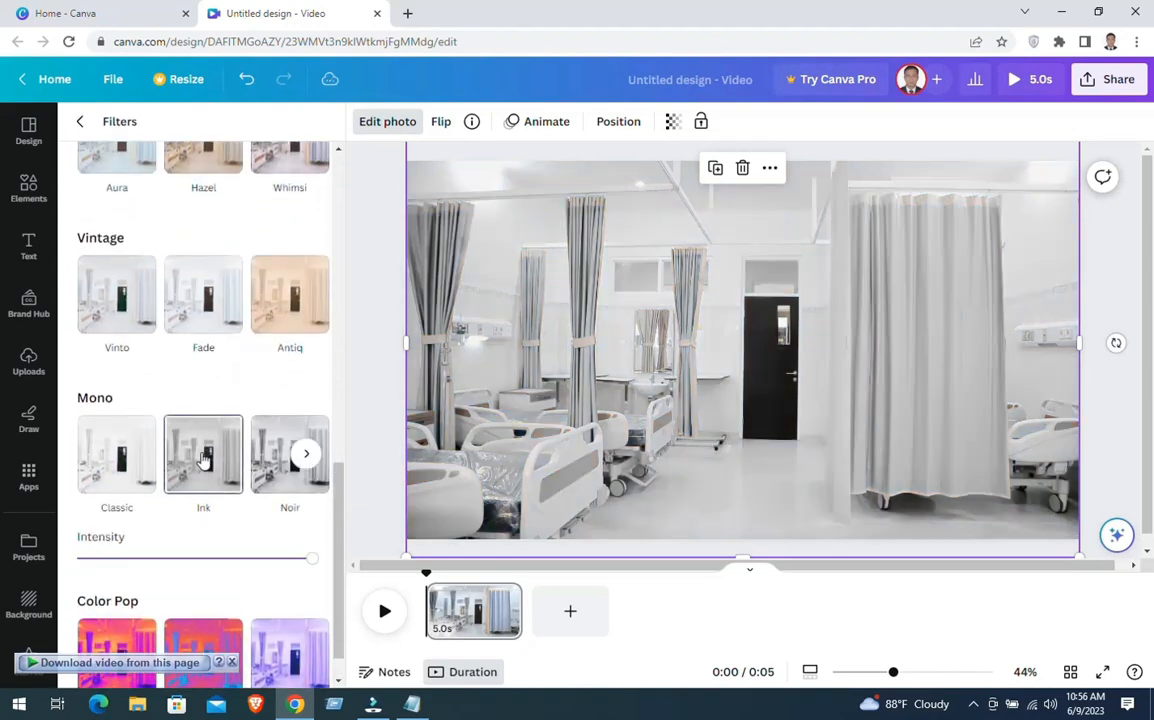
left_click(123, 459)
scroll(225, 475, "down", 1)
left_click(283, 438)
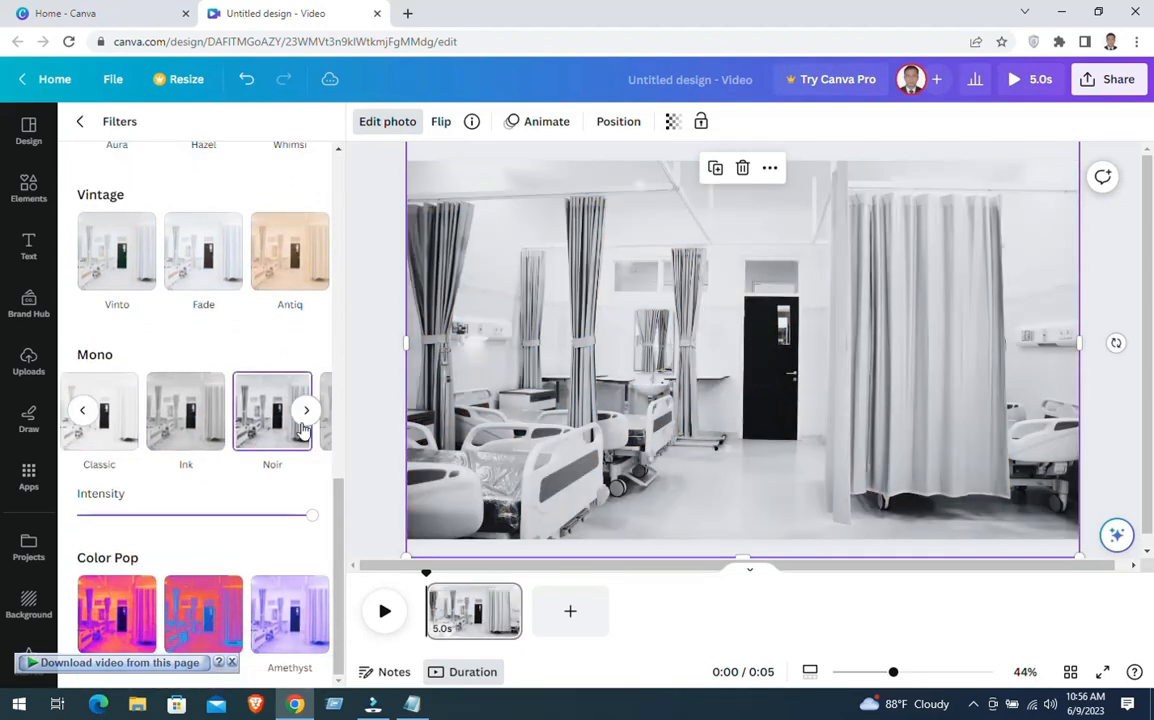
left_click(307, 410)
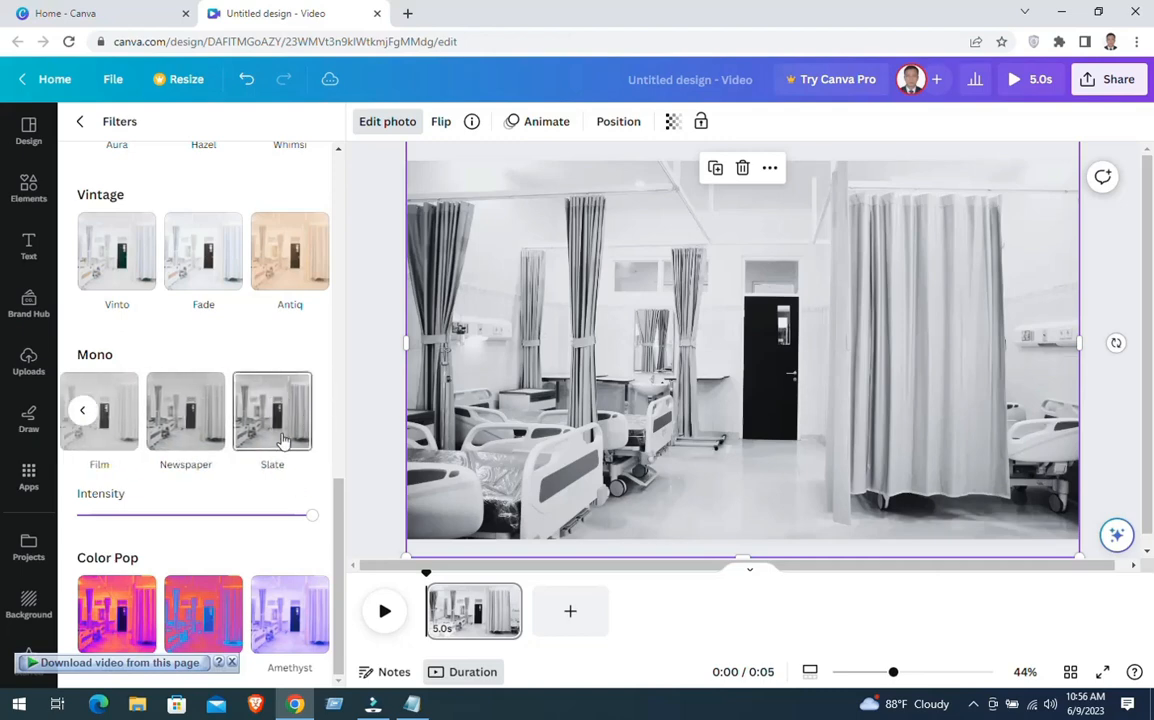
left_click(266, 443)
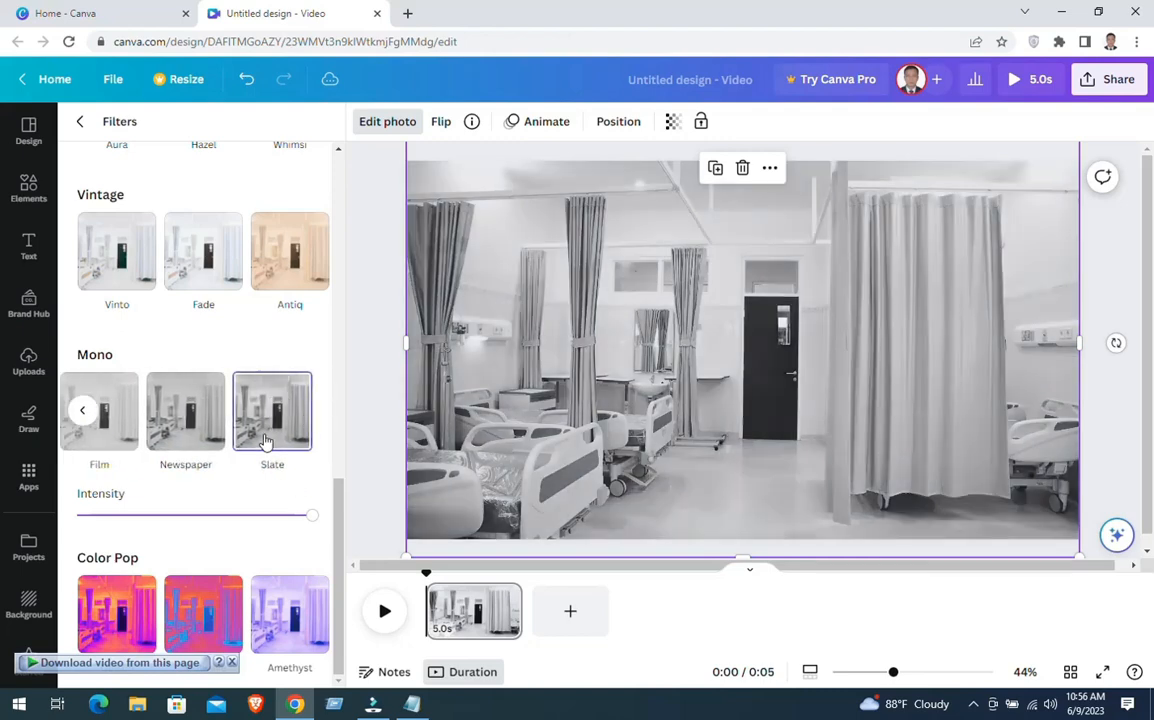
left_click(361, 297)
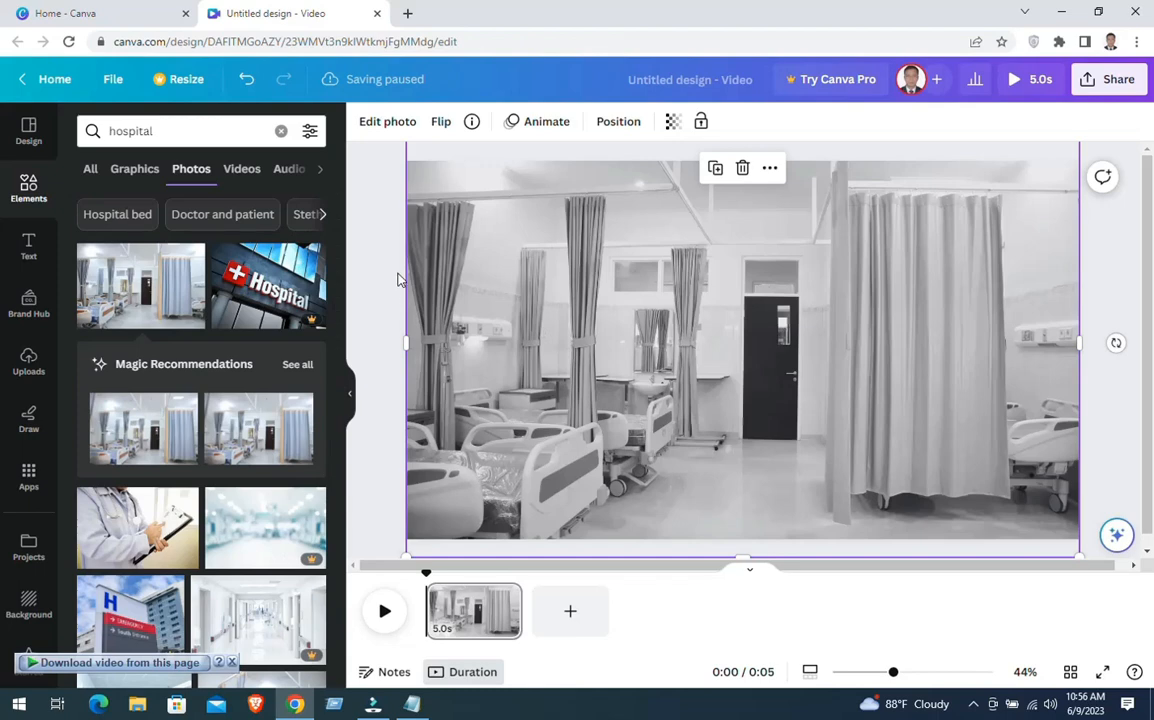
Search the elements for "doctor" and restrict the results to animated items
left_click(281, 131)
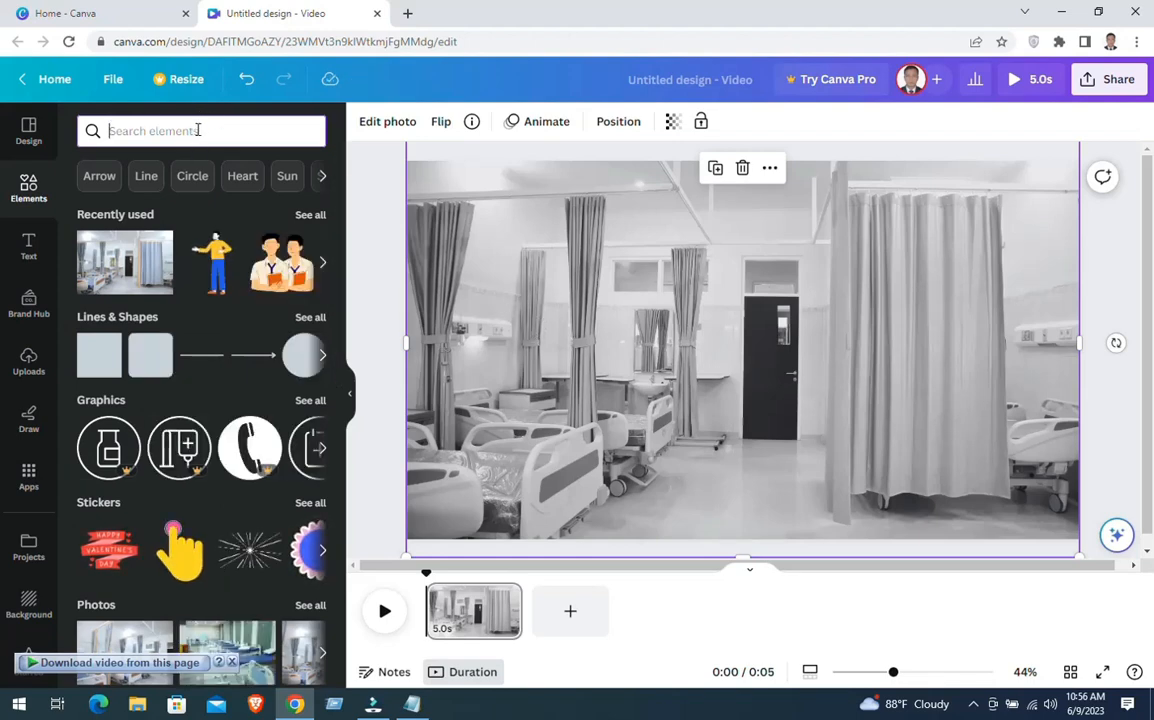
type("doctor")
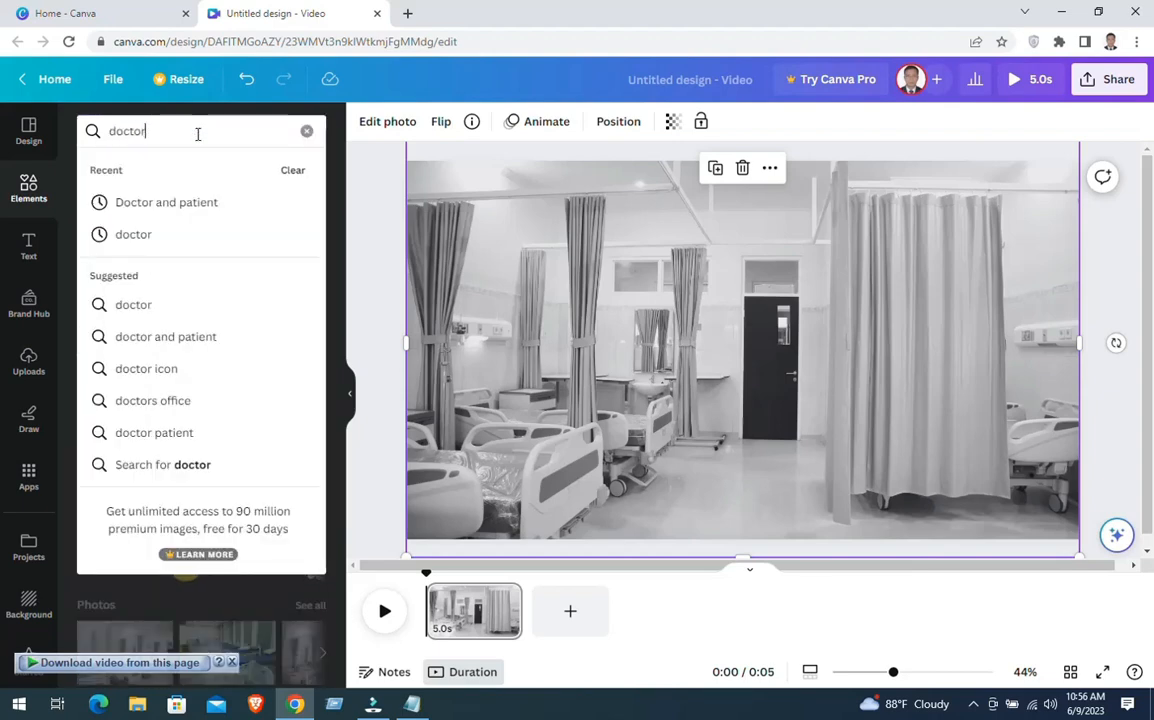
left_click(157, 238)
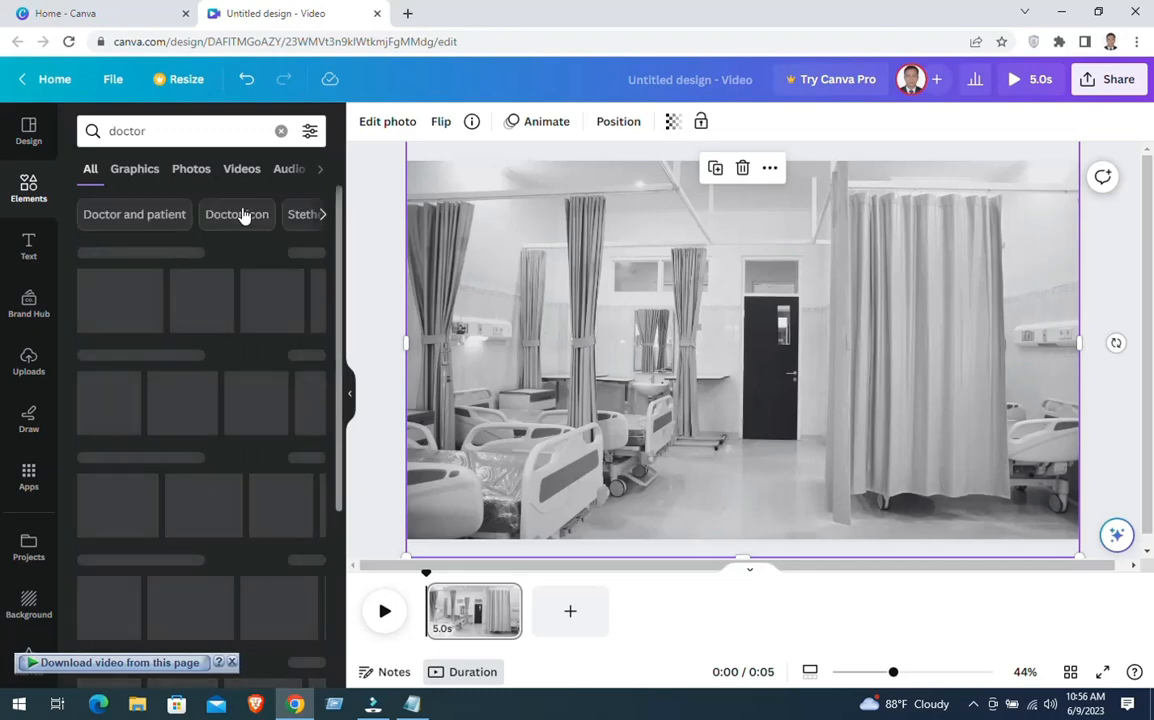
left_click(310, 133)
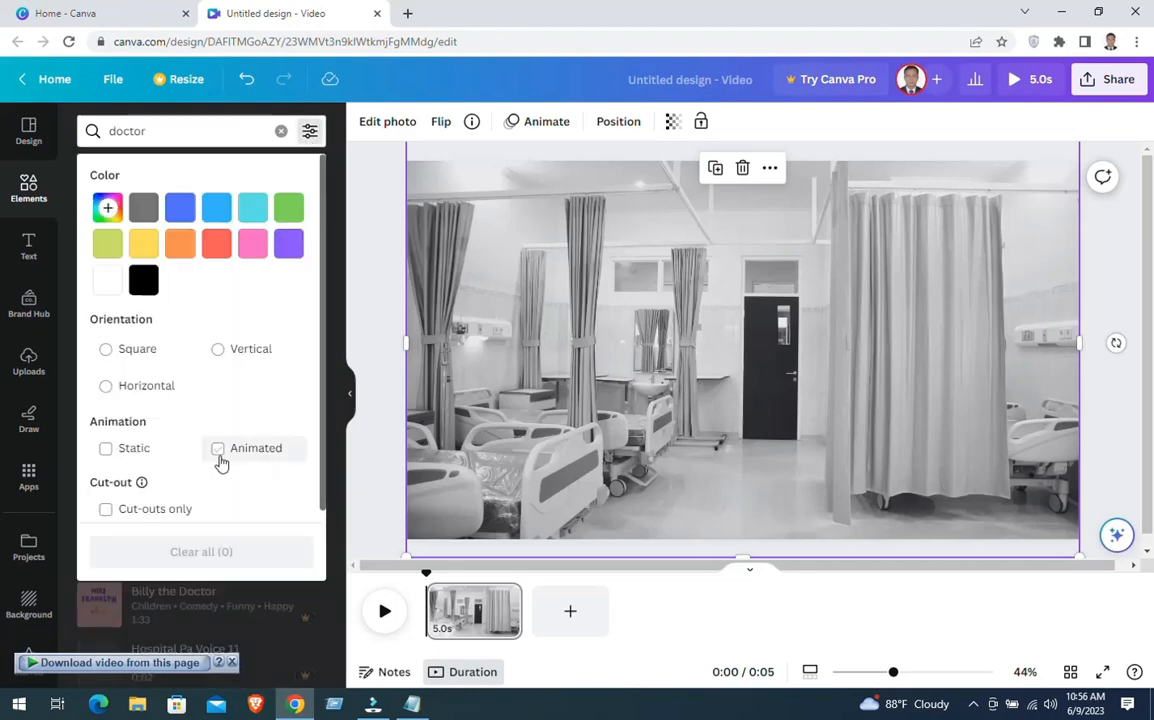
left_click(220, 451)
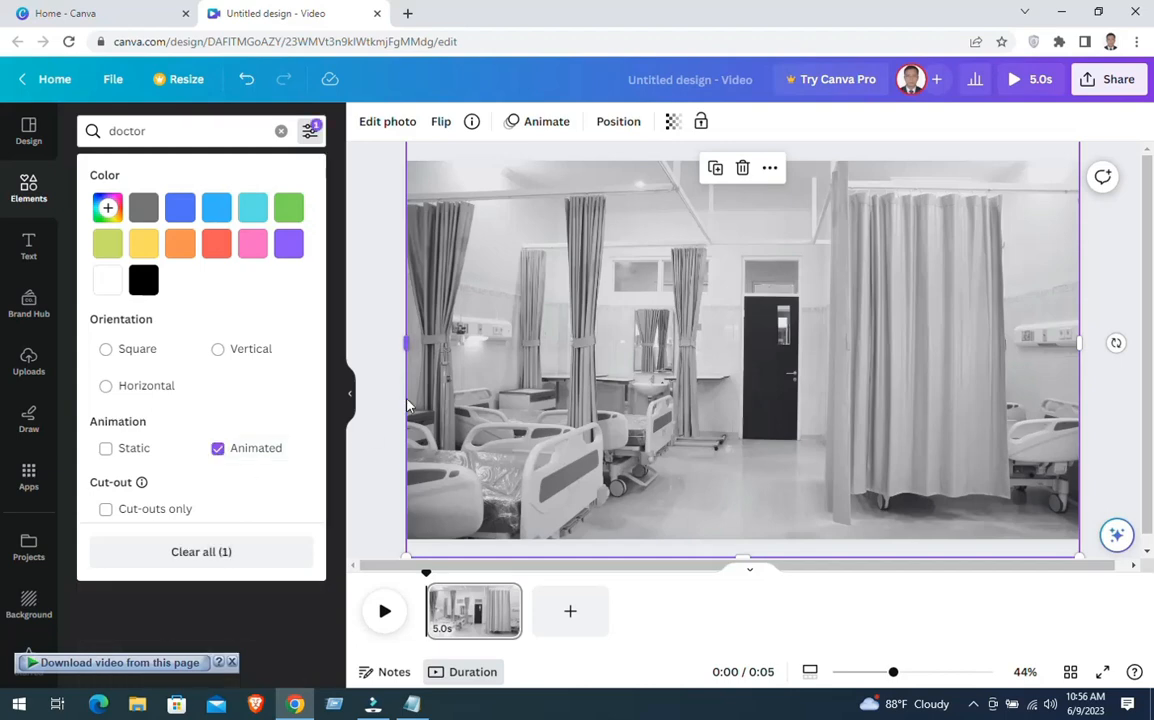
left_click(372, 304)
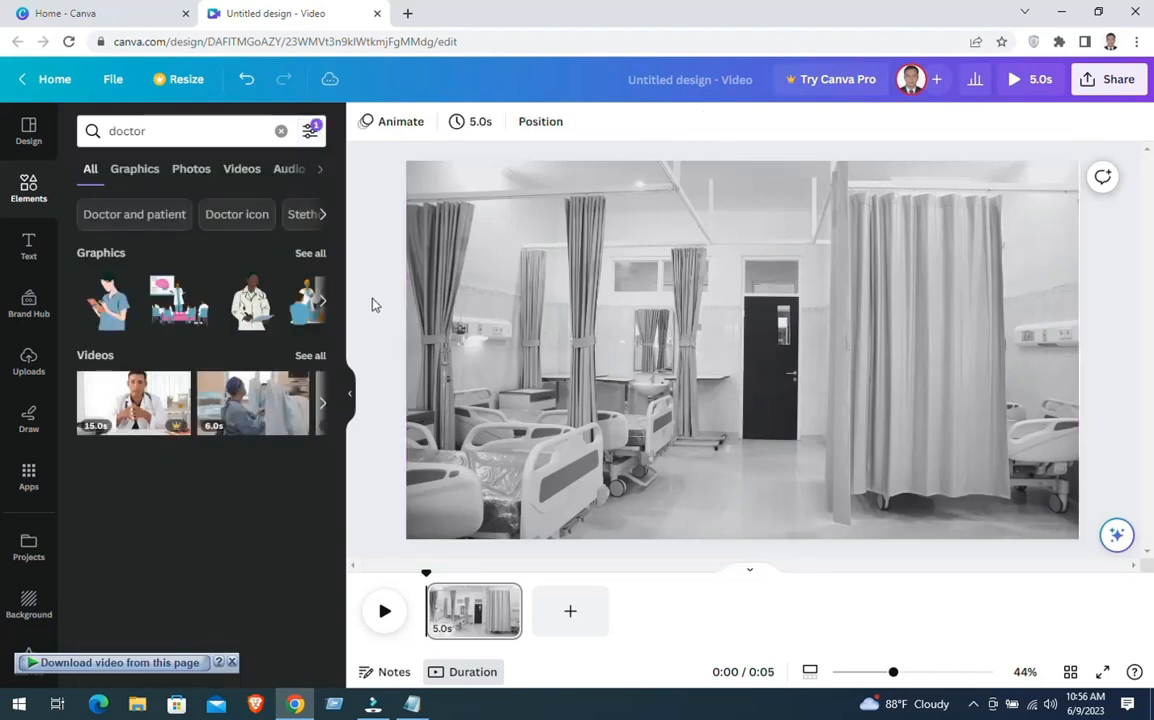
Add the animated graphic of the masked doctor in blue scrubs and move it to the lower middle of the page
left_click(311, 256)
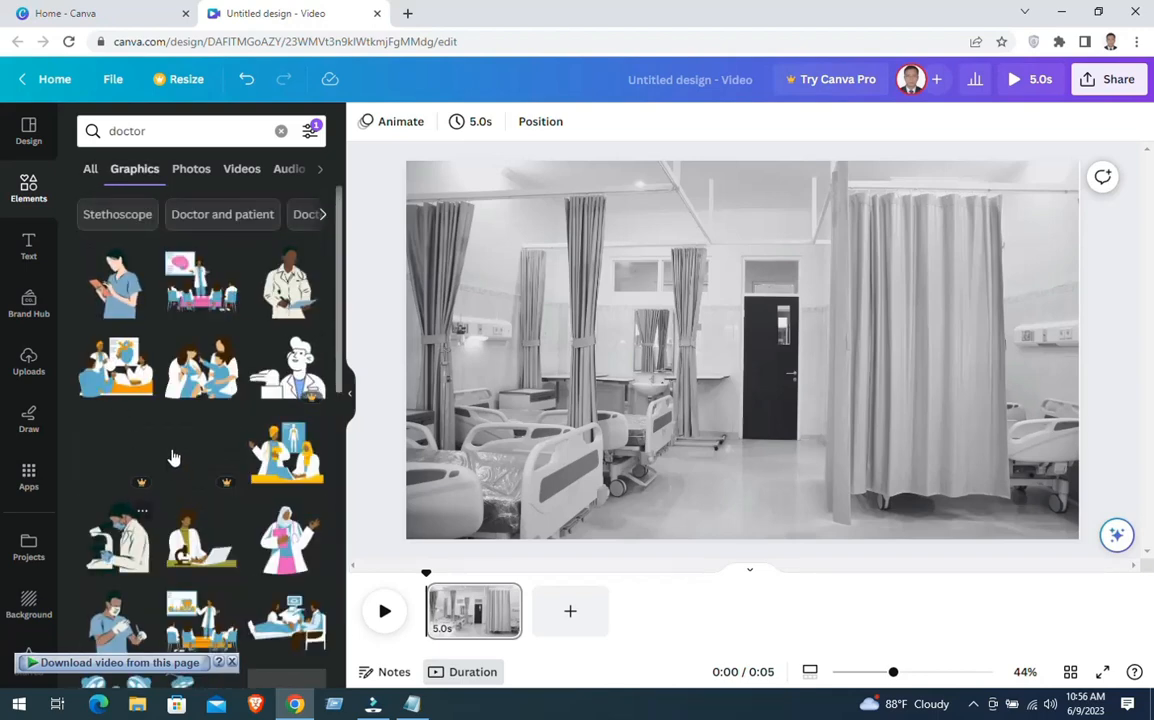
scroll(173, 457, "down", 1)
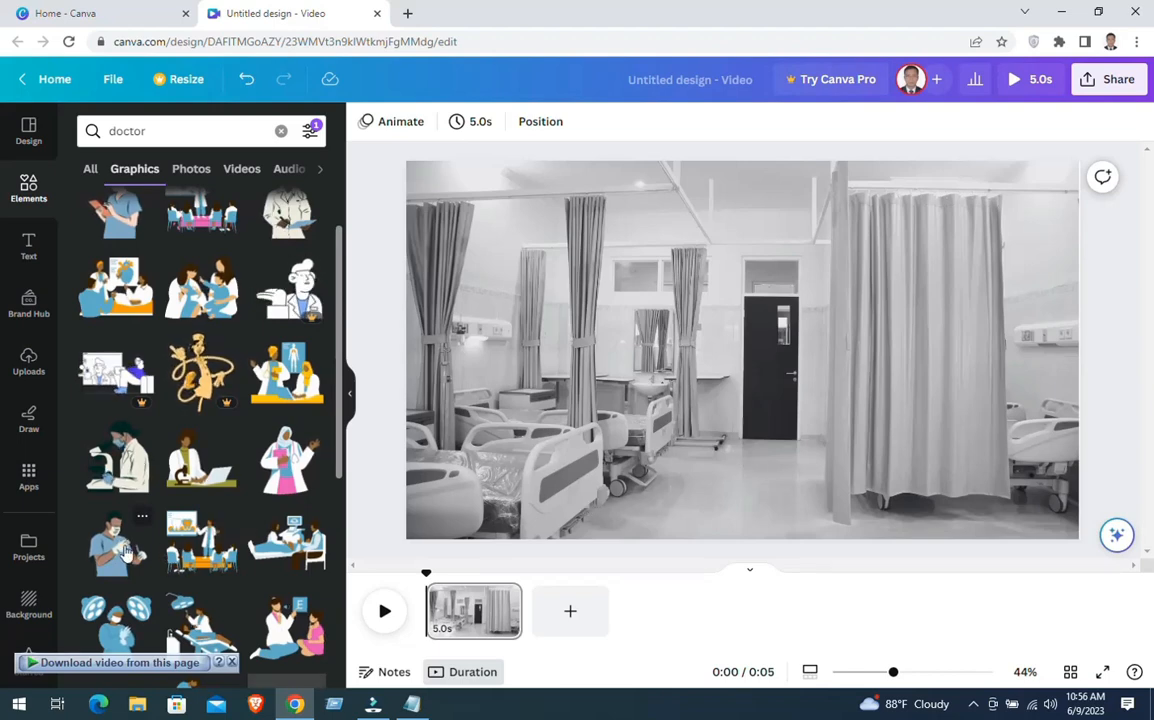
left_click(196, 533)
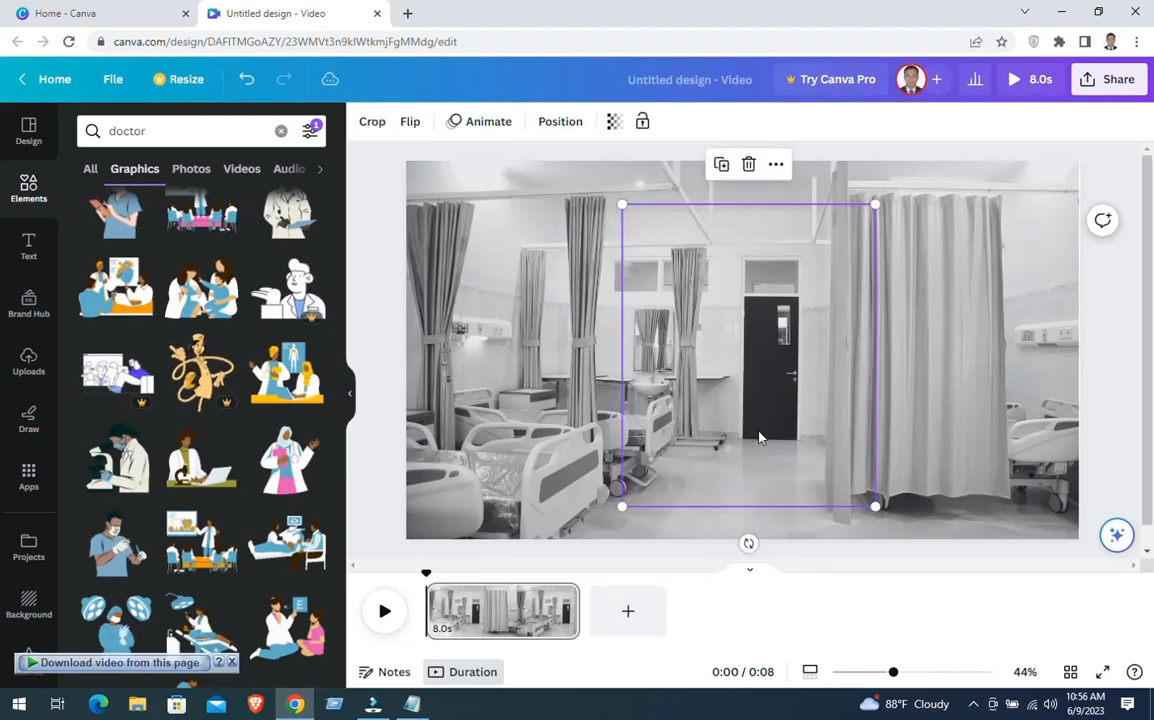
left_click(750, 166)
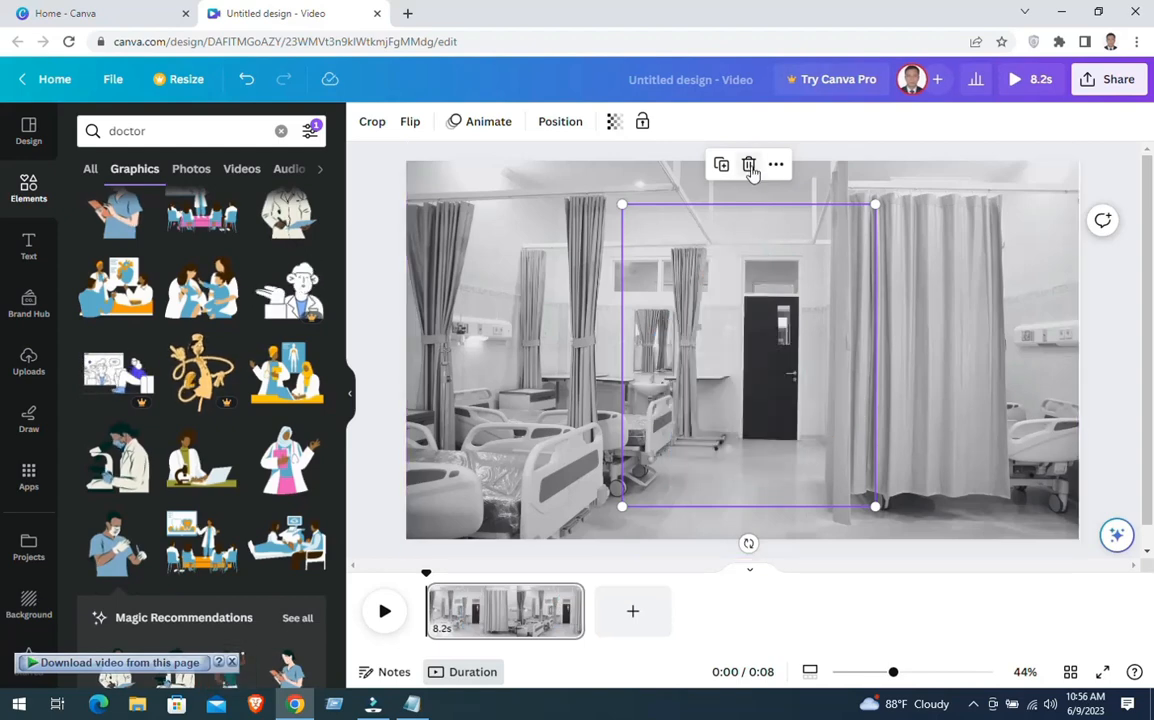
key("ctrl+z")
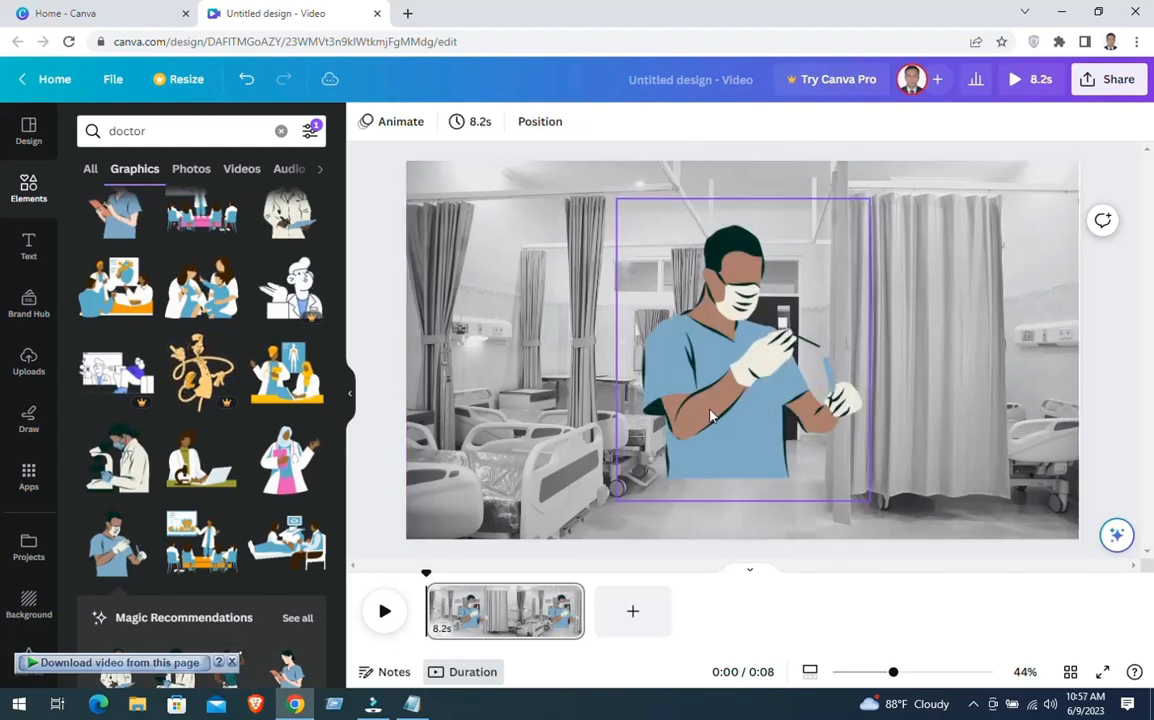
left_click_drag(763, 401, 703, 469)
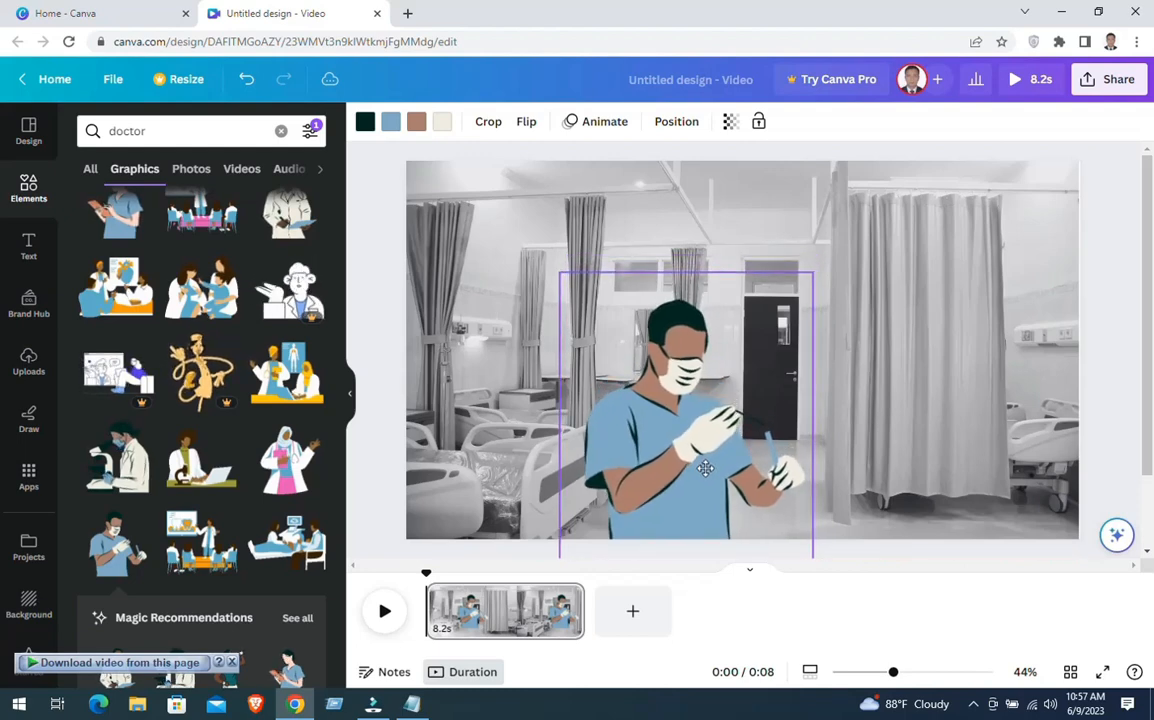
Search the elements for "boy" and restrict the results to animated graphics
left_click(37, 203)
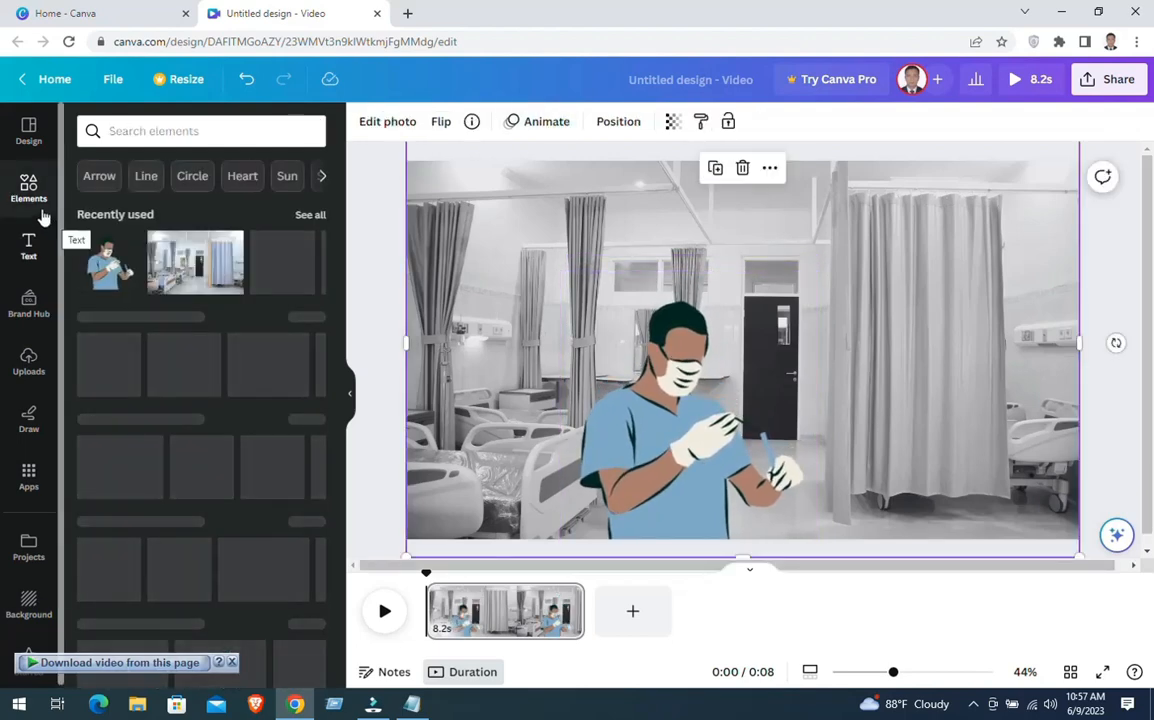
left_click(246, 134)
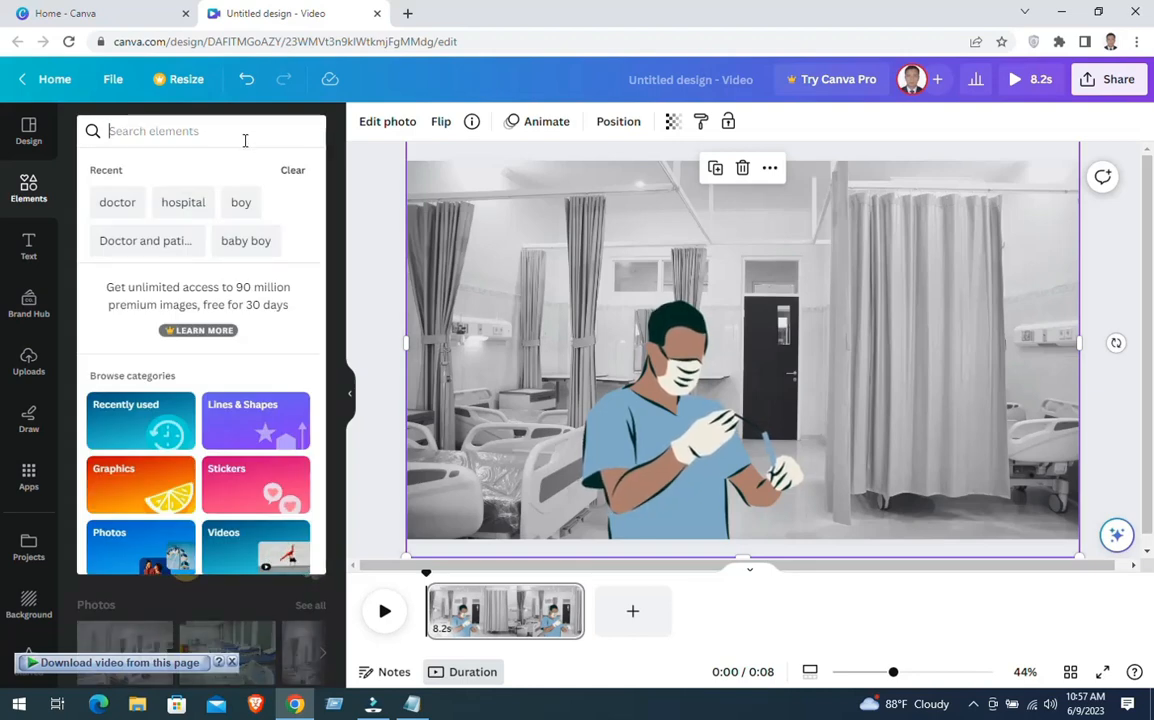
type("bo")
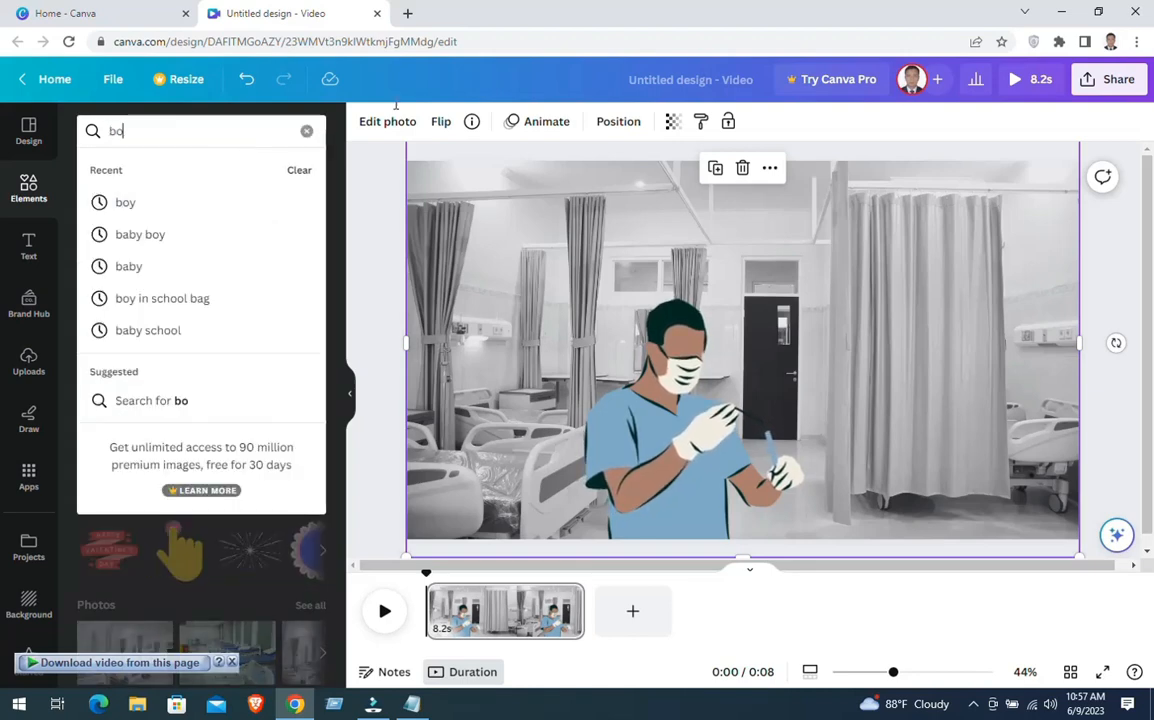
type("y")
key("Return")
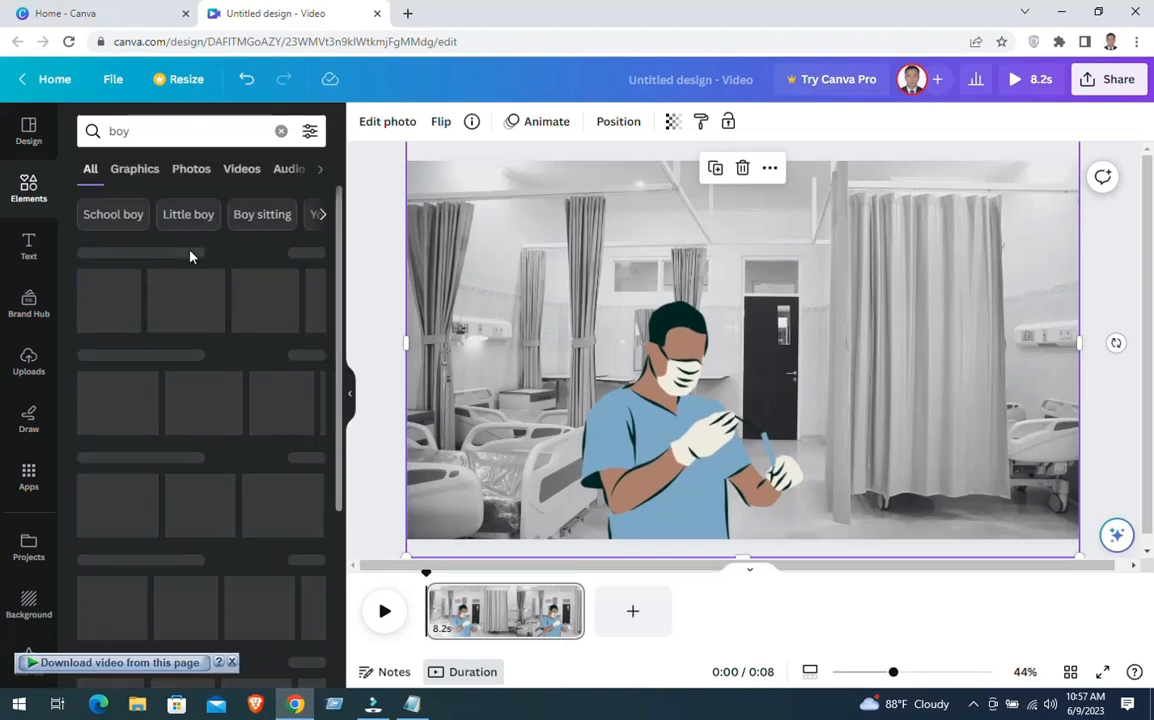
left_click(147, 172)
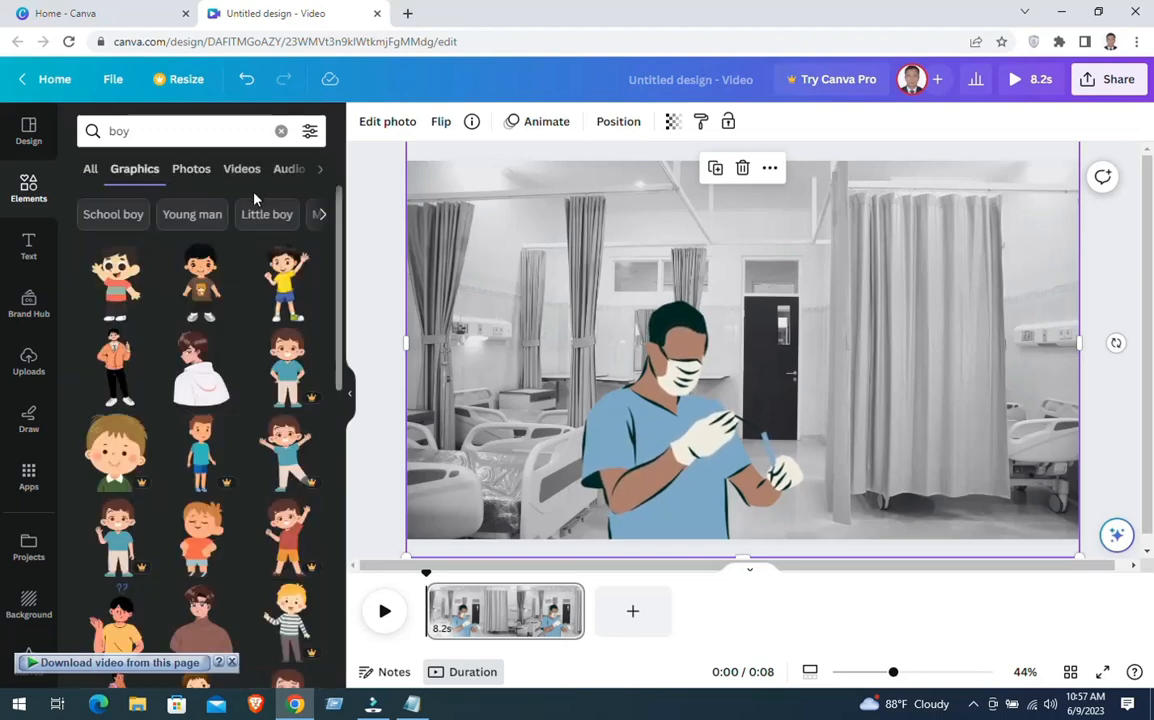
left_click(309, 131)
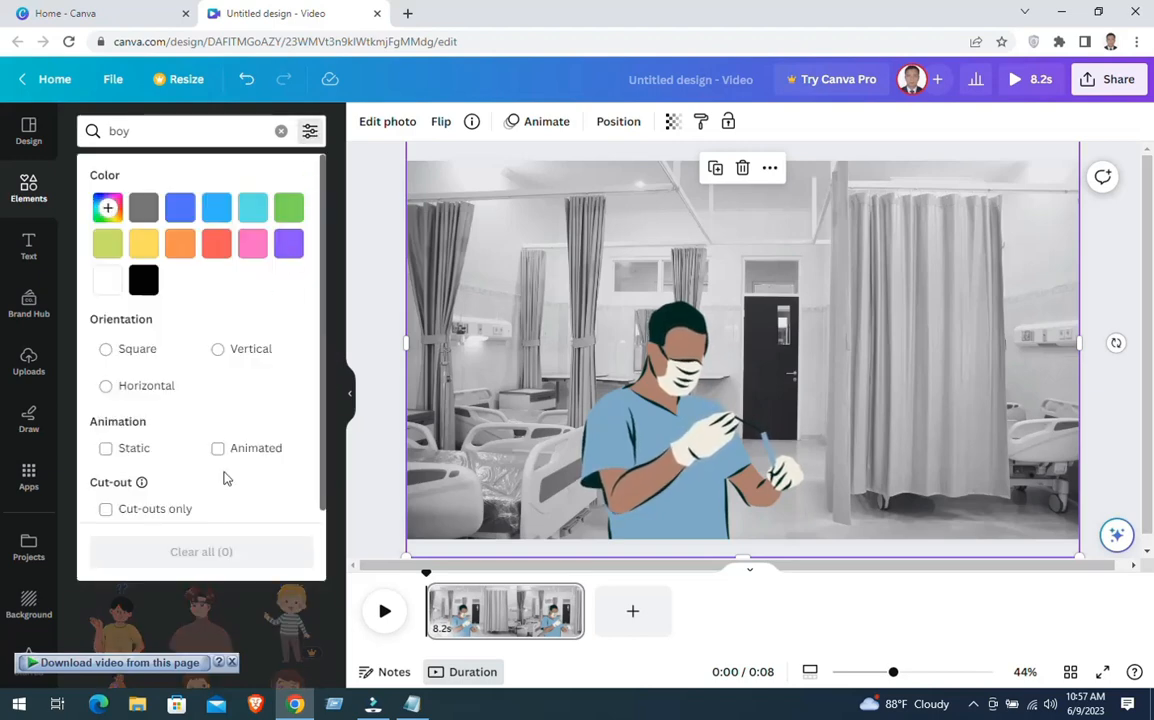
left_click(233, 449)
left_click(374, 316)
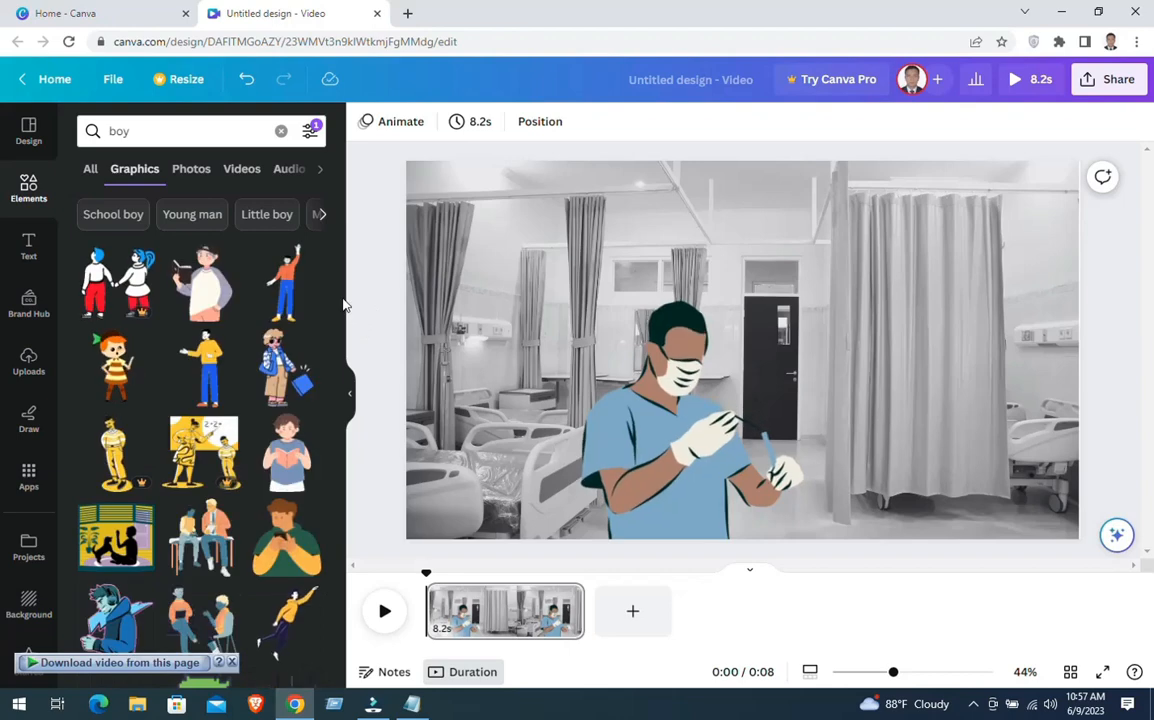
Add the animated figure in the yellow sweater and blue trousers, shrink it and place it at the lower right of the page
left_click(201, 372)
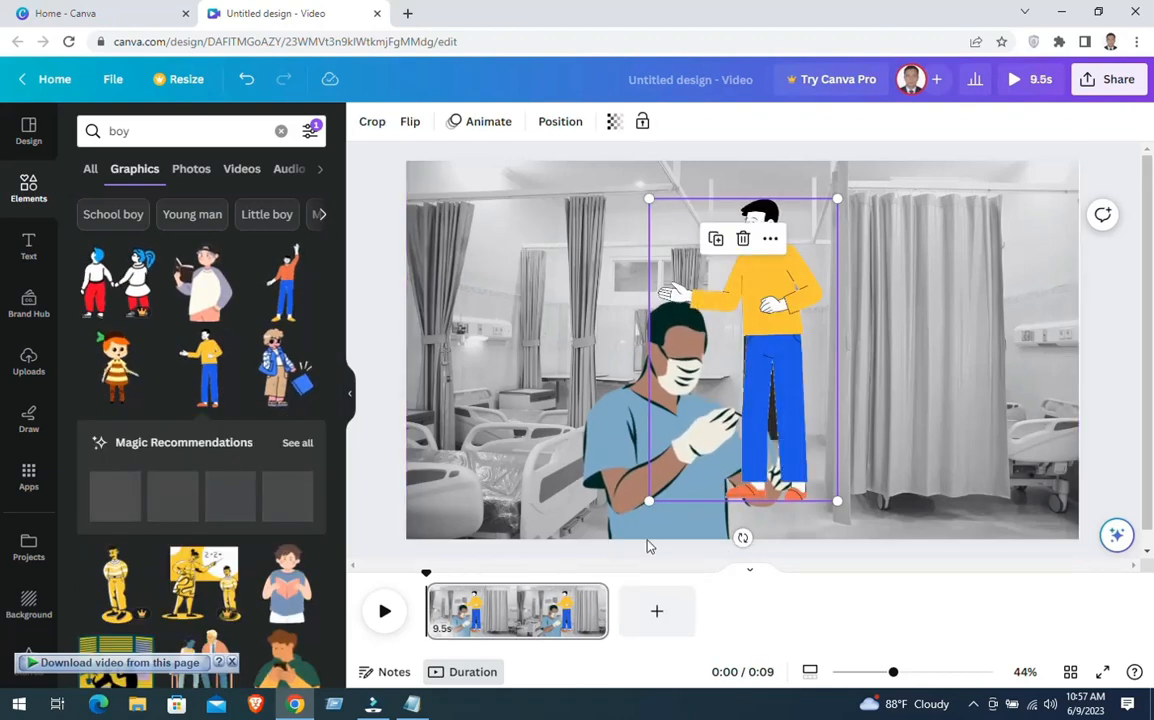
left_click_drag(951, 401, 930, 404)
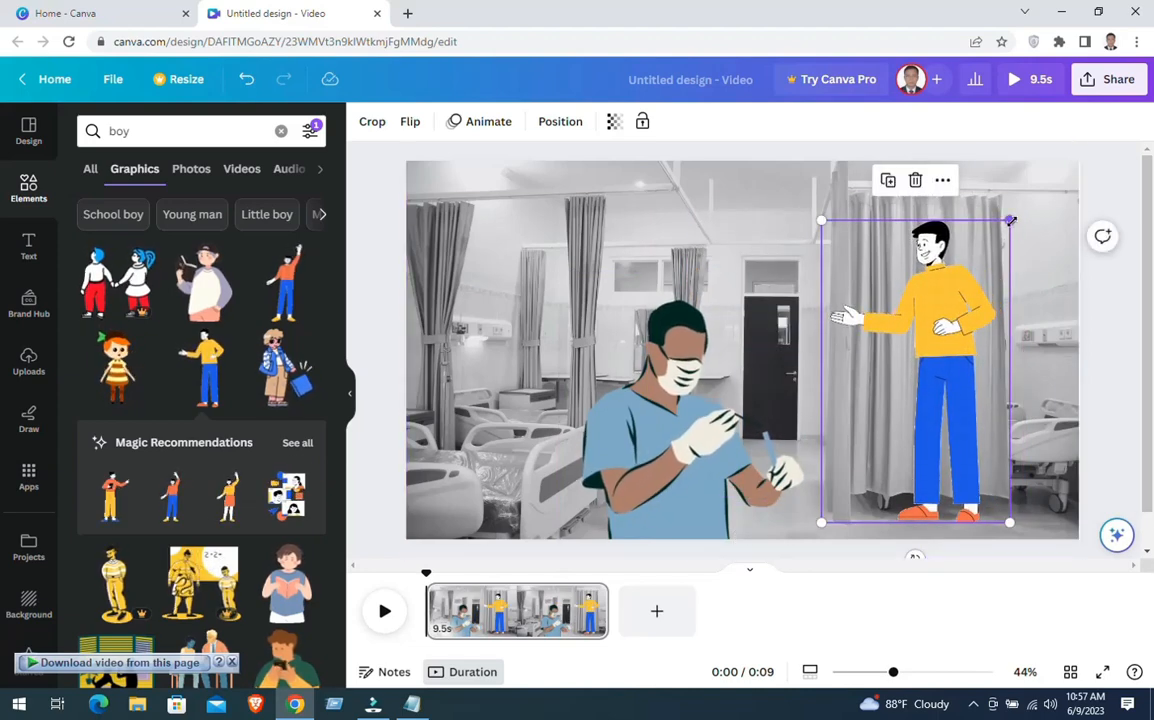
left_click_drag(1011, 223, 938, 376)
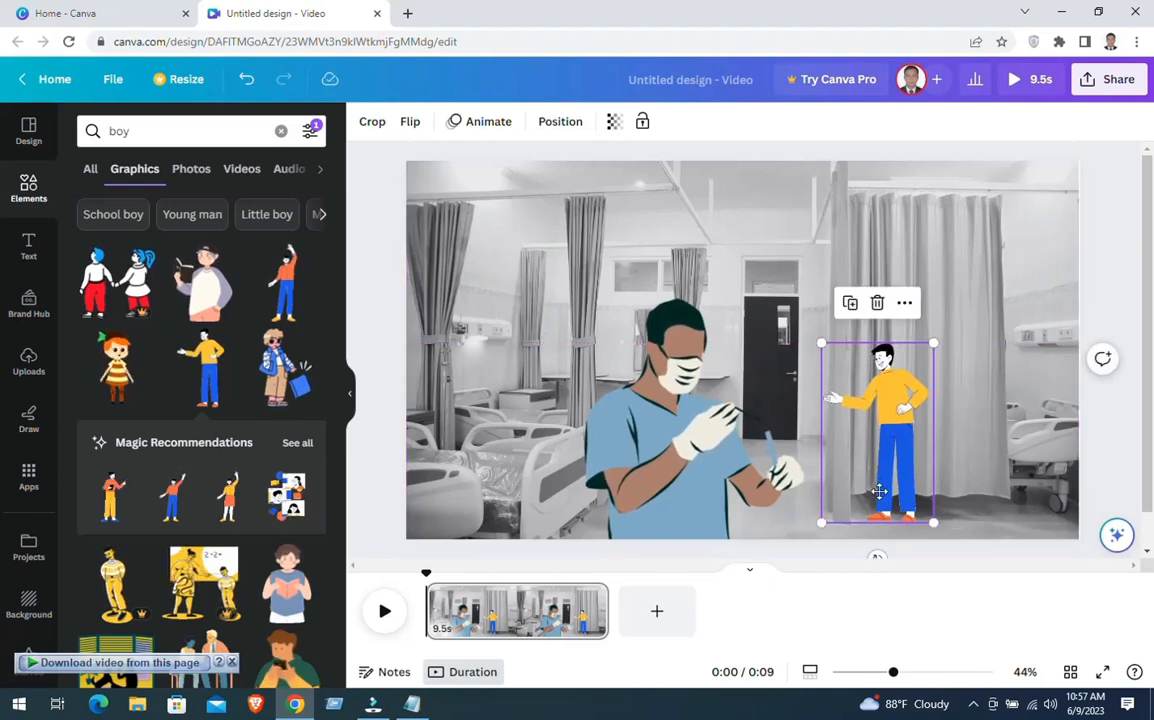
left_click_drag(880, 485, 910, 482)
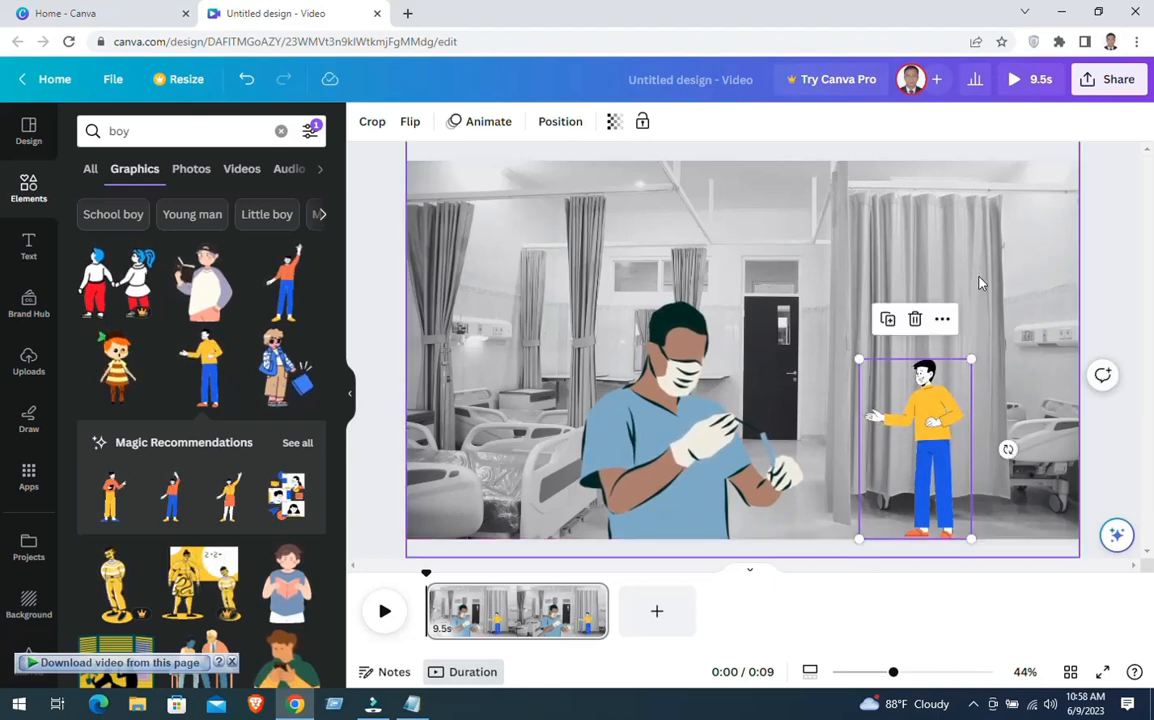
left_click(980, 284)
Create a custom animation that slides the figure in yellow a short way towards the doctor, using the Smooth movement style
left_click(922, 432)
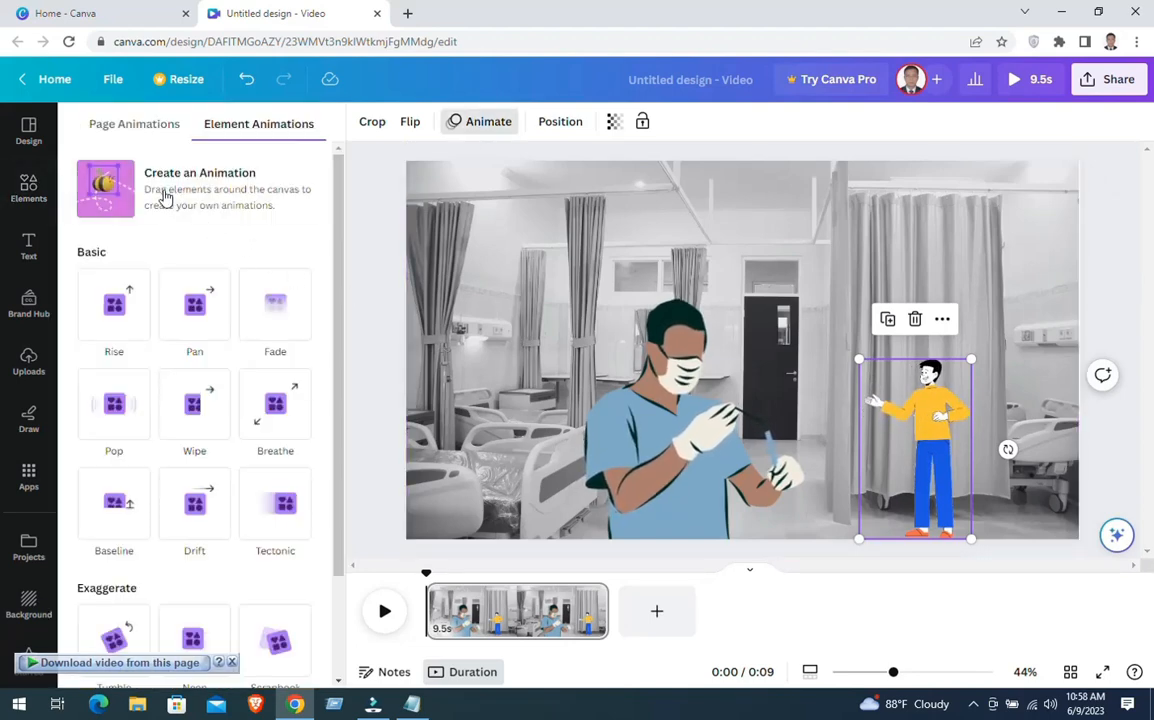
left_click(200, 188)
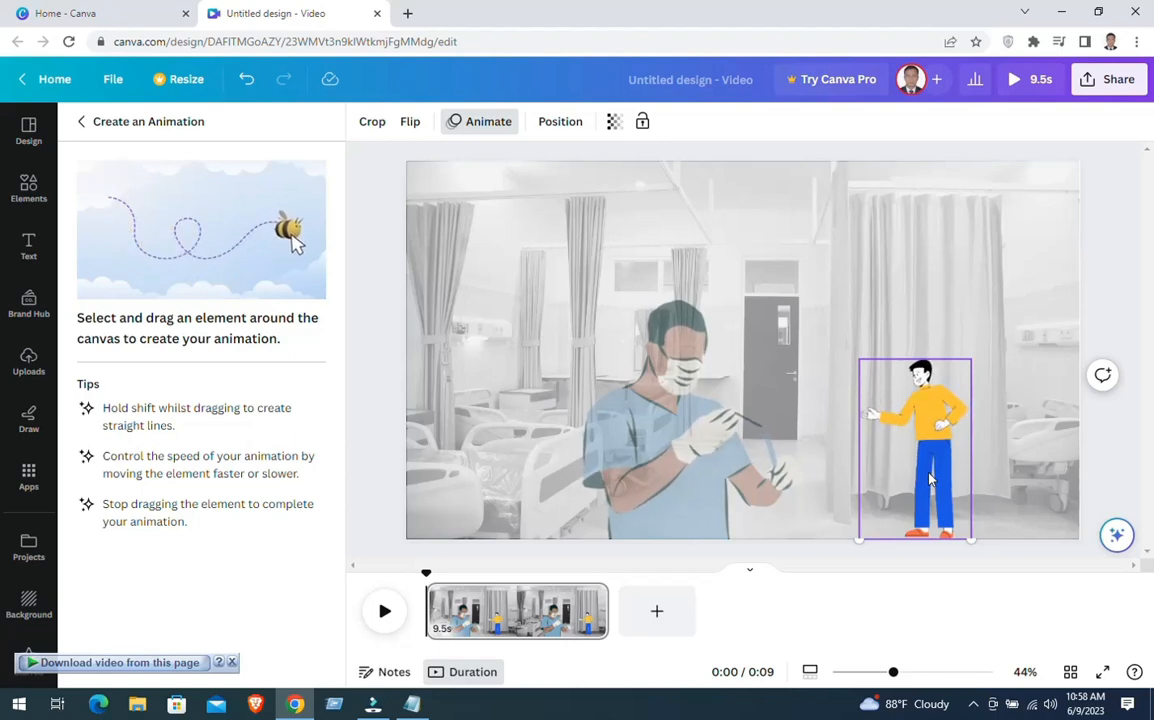
left_click_drag(929, 472, 876, 472)
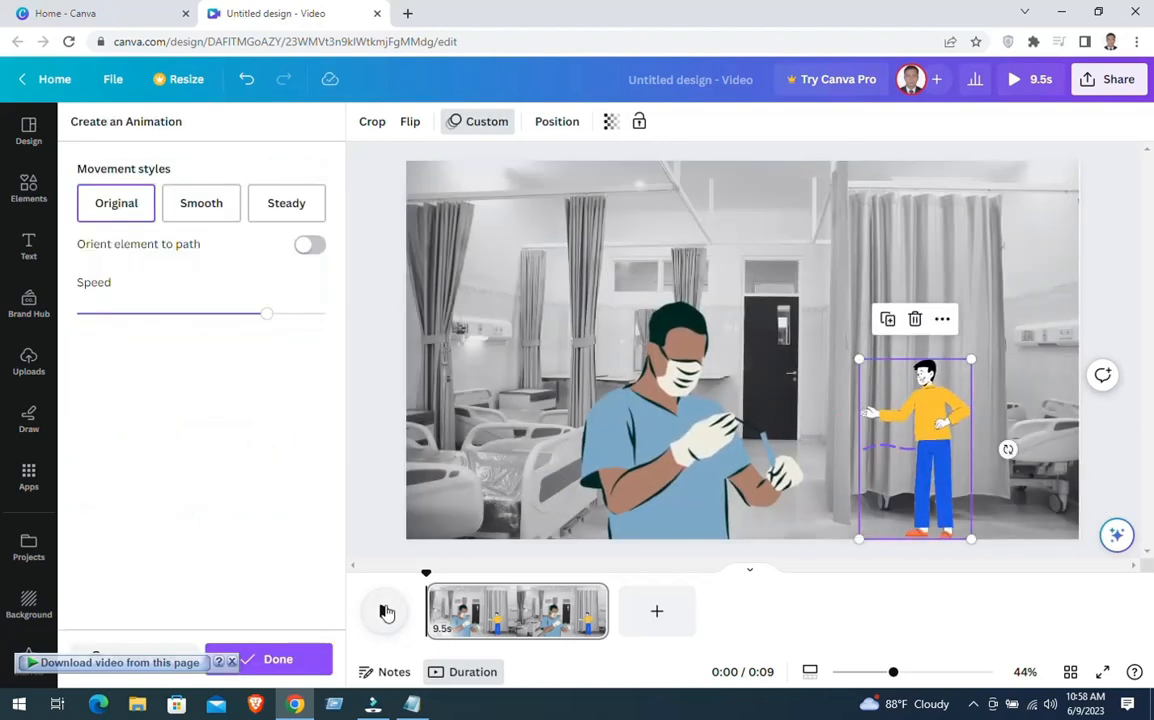
key("space")
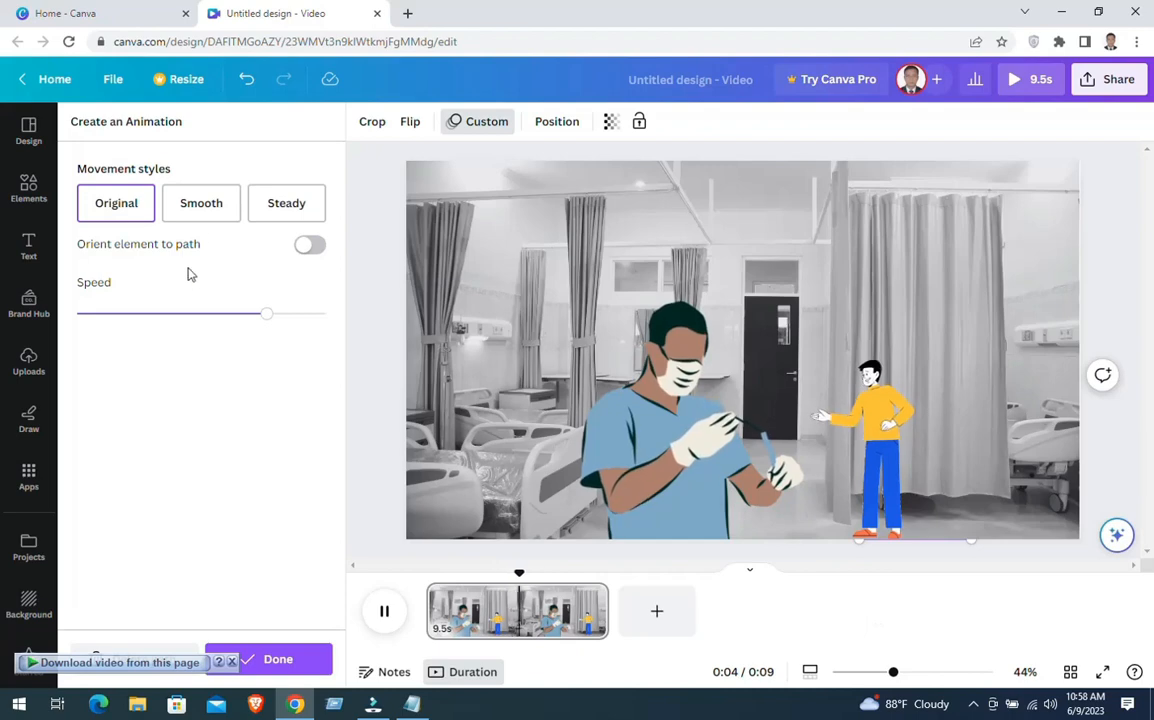
left_click(276, 660)
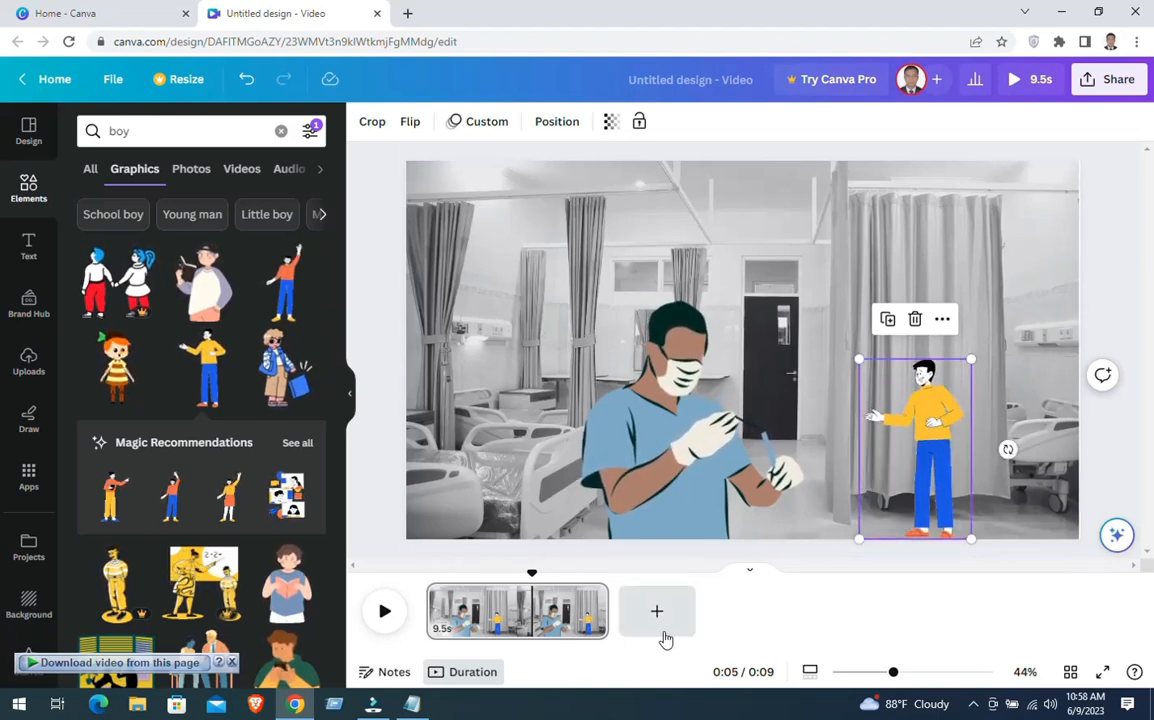
Duplicate the page and open the download options for the design
right_click(617, 433)
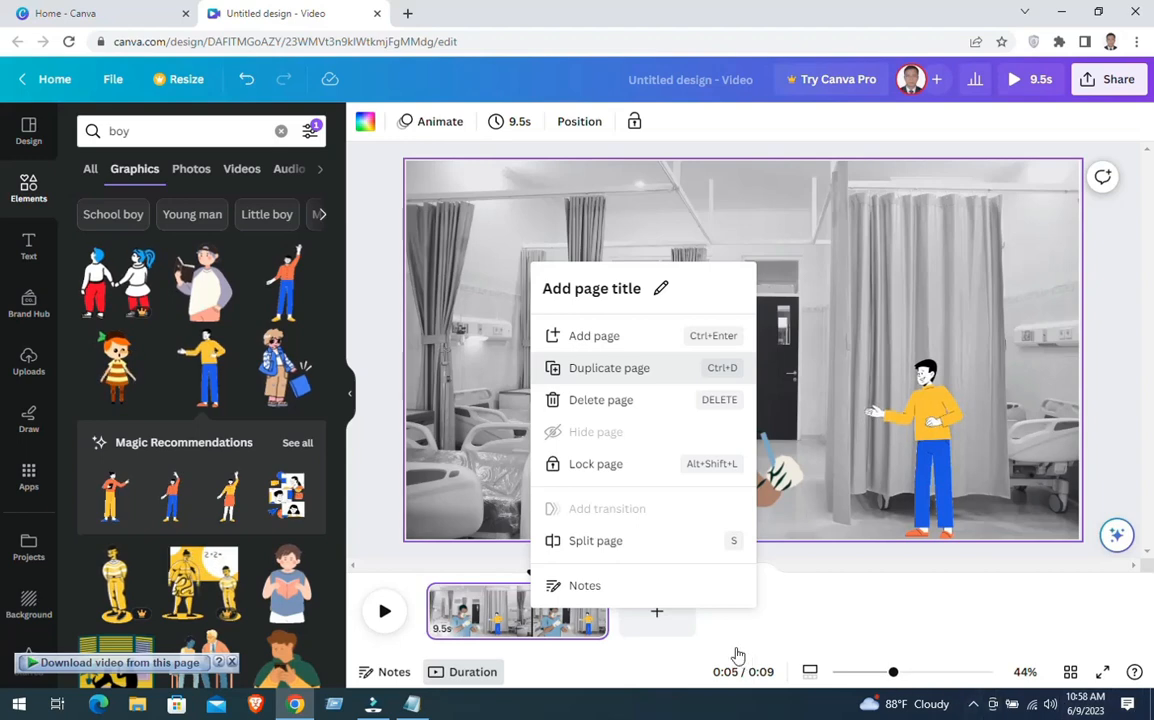
left_click(609, 367)
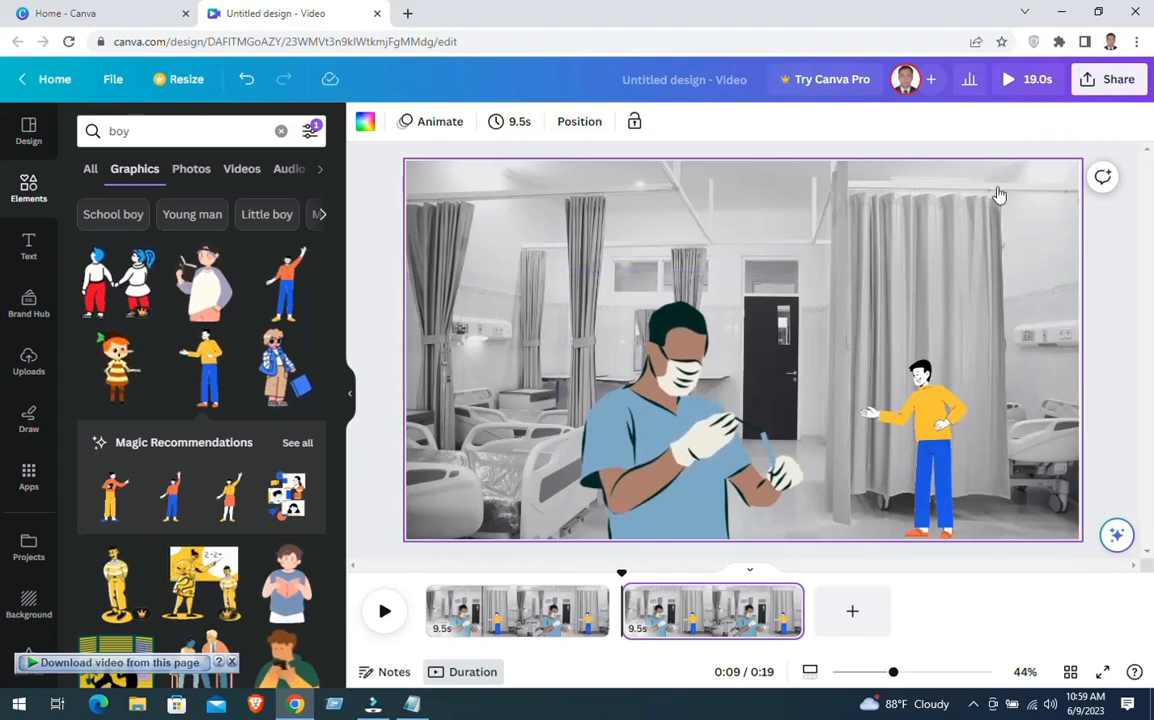
left_click(1117, 84)
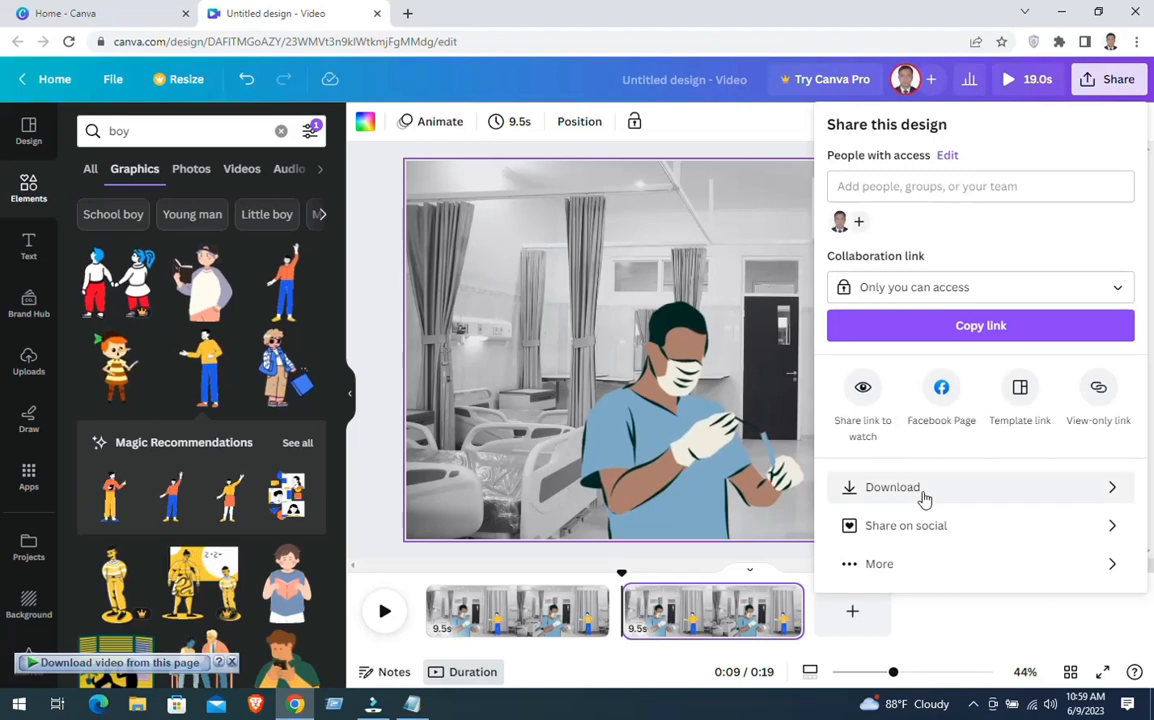
left_click(1038, 500)
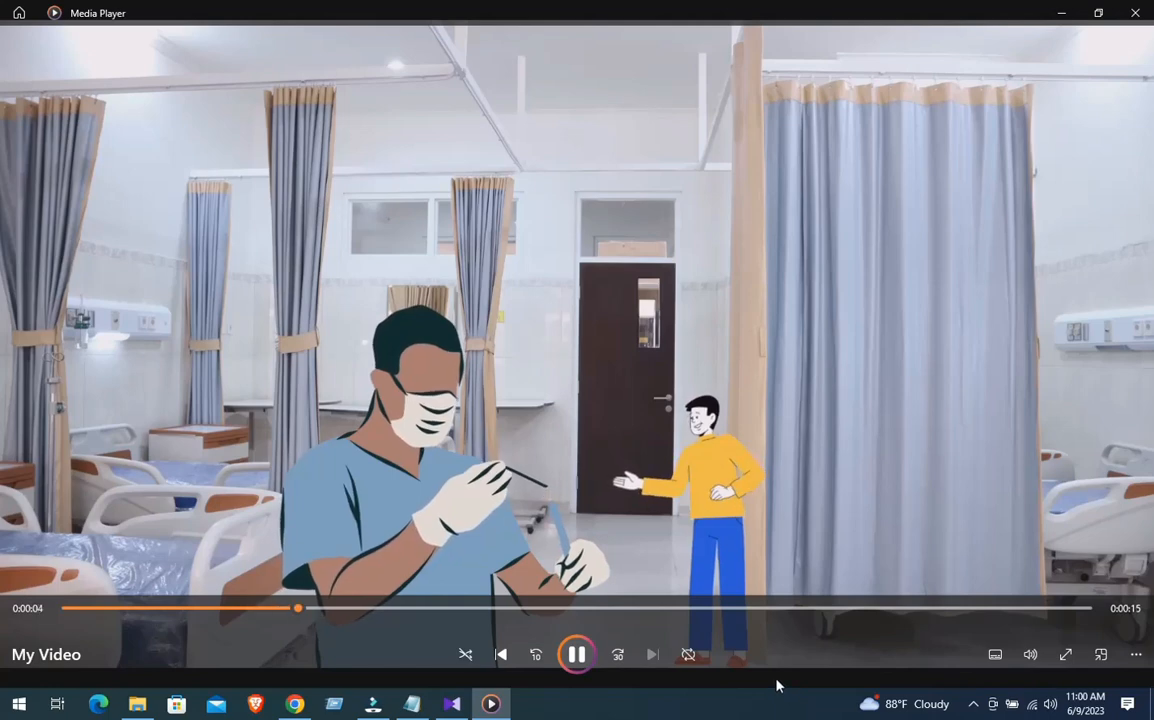
View the exported My Video full screen in Media Player and close the player
left_click(1066, 654)
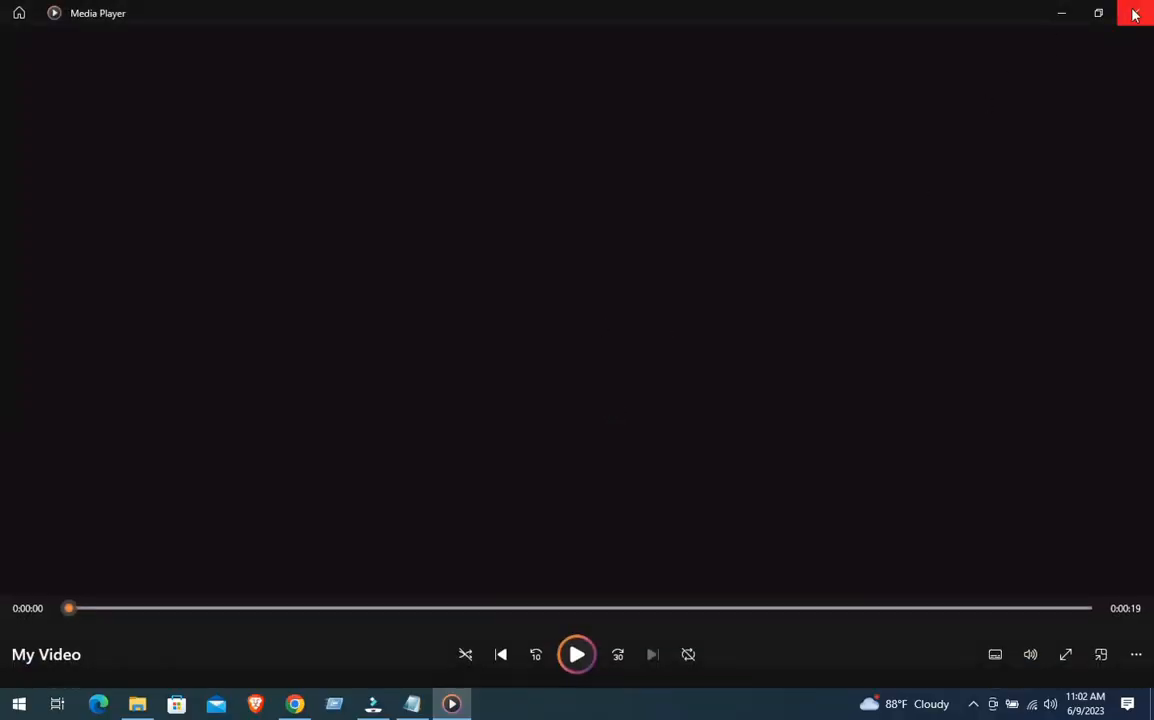
left_click(1134, 14)
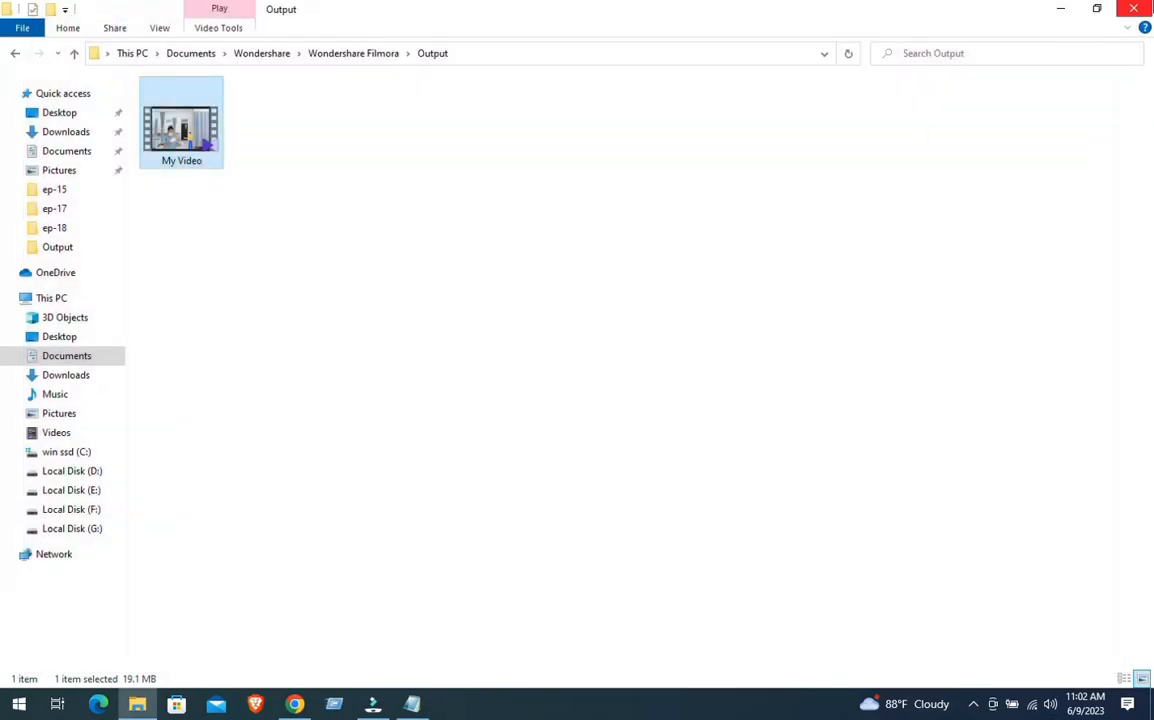